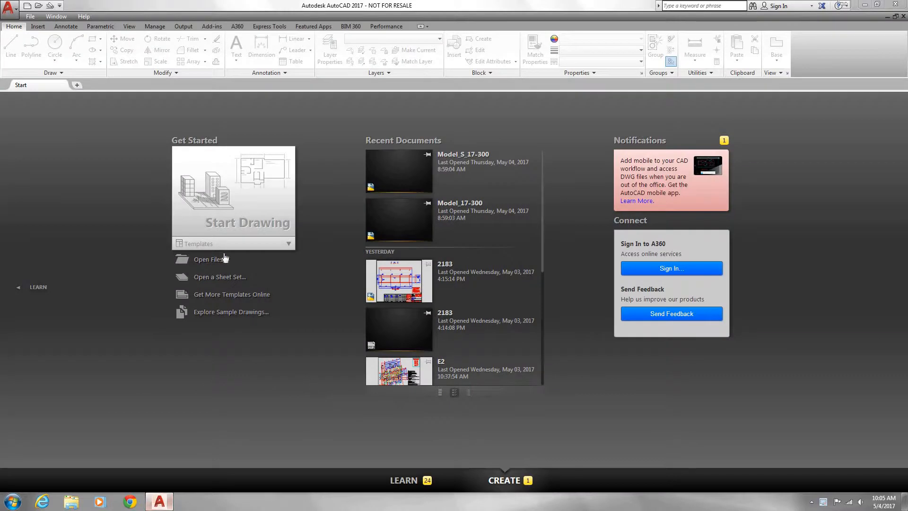
Start a drawing and create a new Imperial model with job number 17-400 and fabricator code CONCORD
{"action": "left_click", "coordinate": [249, 223]}
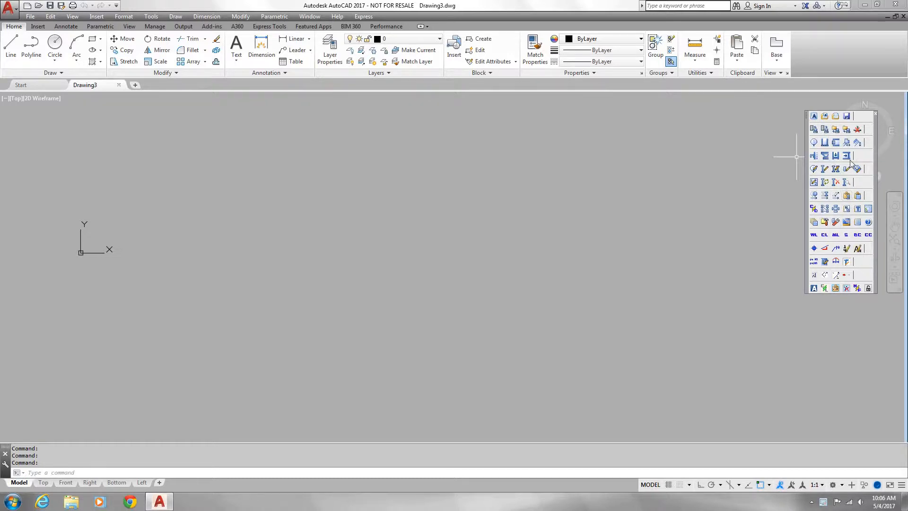
{"action": "left_click", "coordinate": [813, 117]}
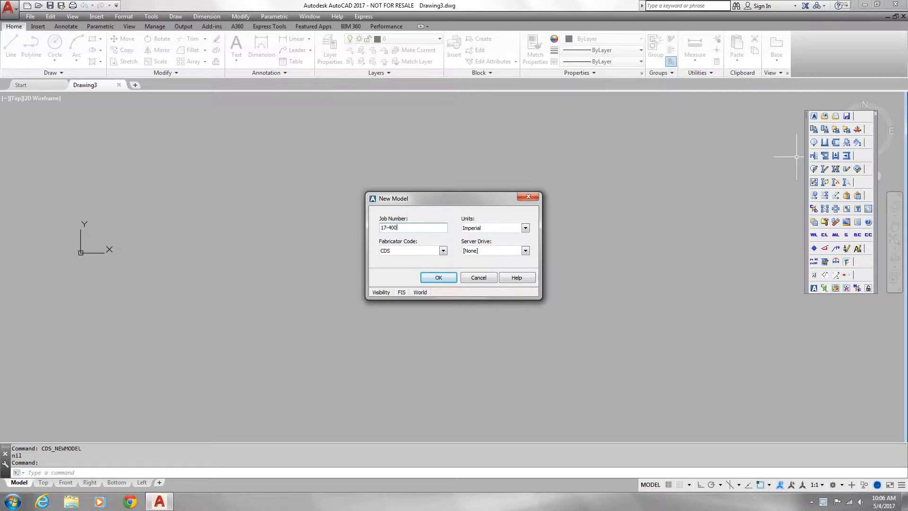
{"action": "left_click", "coordinate": [443, 251]}
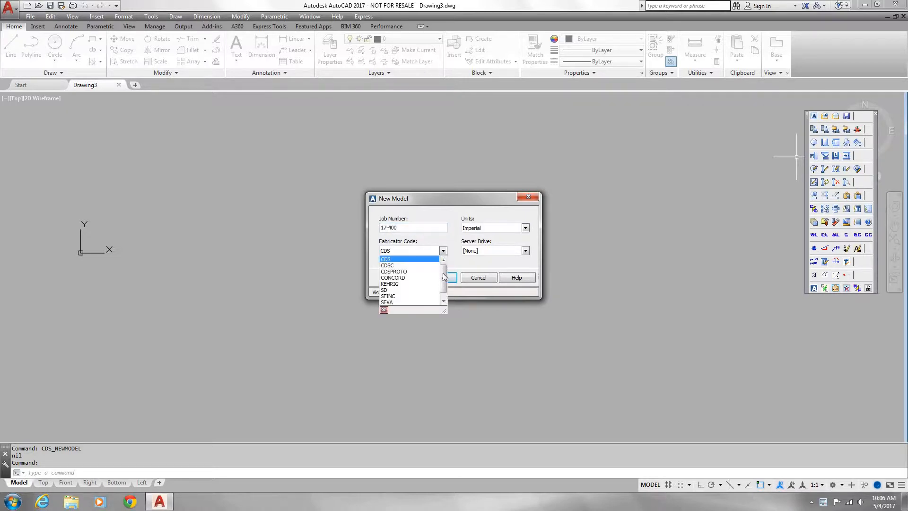
{"action": "left_click", "coordinate": [394, 277]}
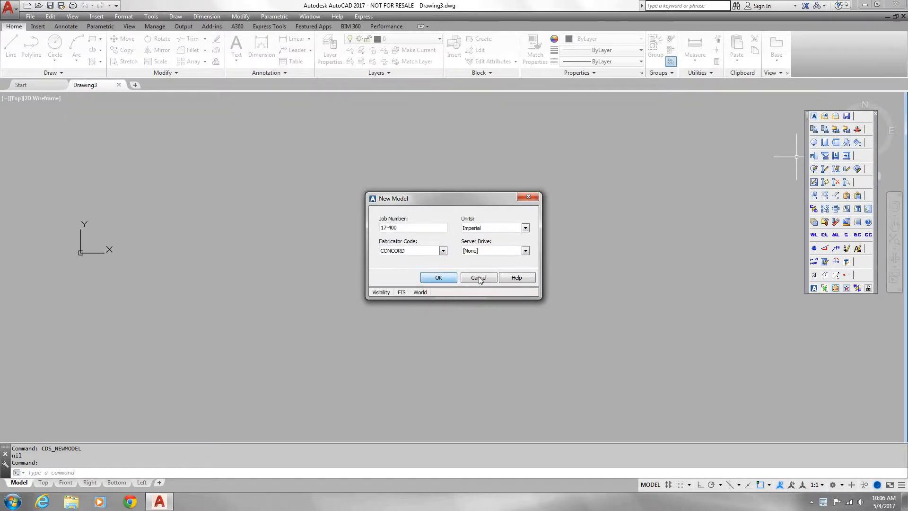
{"action": "left_click", "coordinate": [439, 277]}
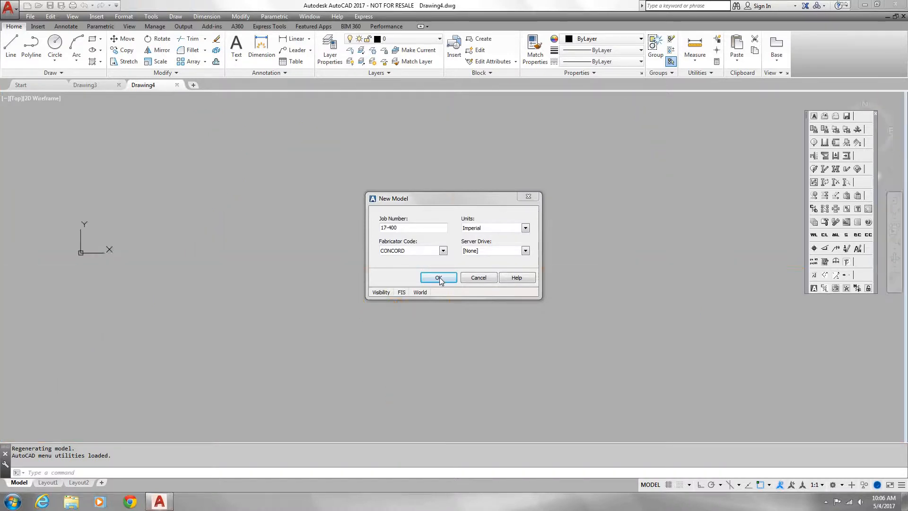
{"action": "left_click", "coordinate": [439, 277]}
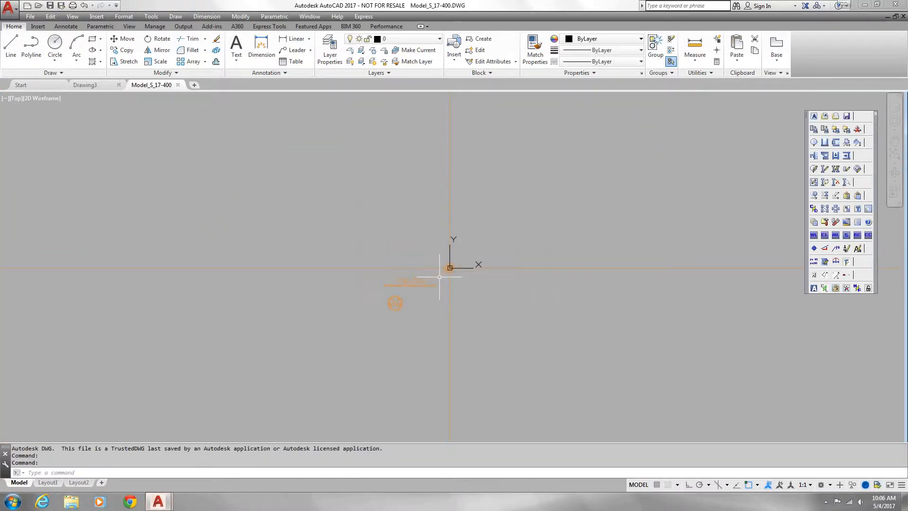
{"action": "scroll", "coordinate": [459, 268], "scroll_direction": "up", "scroll_amount": 4}
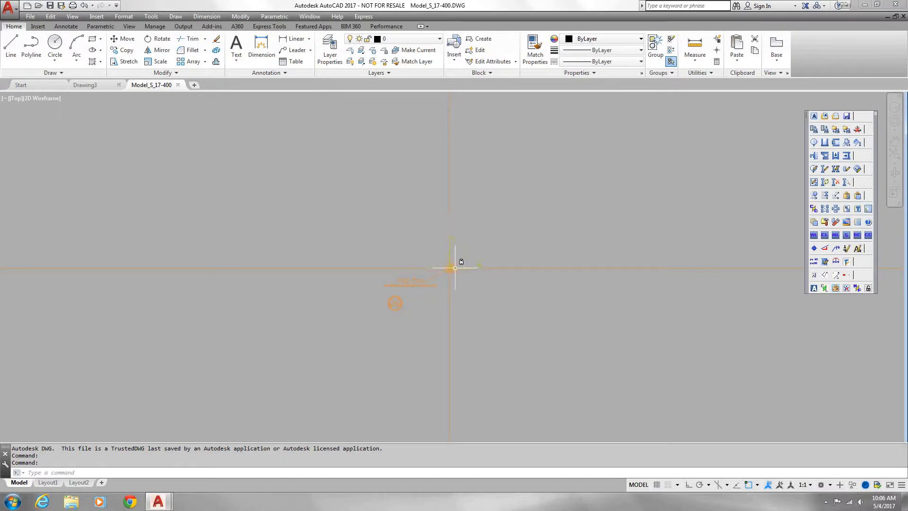
{"action": "scroll", "coordinate": [437, 269], "scroll_direction": "up", "scroll_amount": 3}
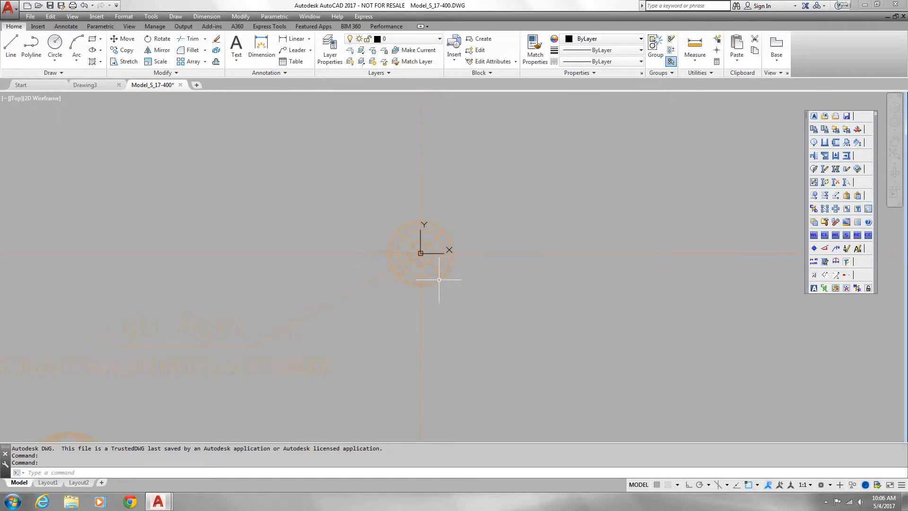
{"action": "scroll", "coordinate": [421, 256], "scroll_direction": "down", "scroll_amount": 2}
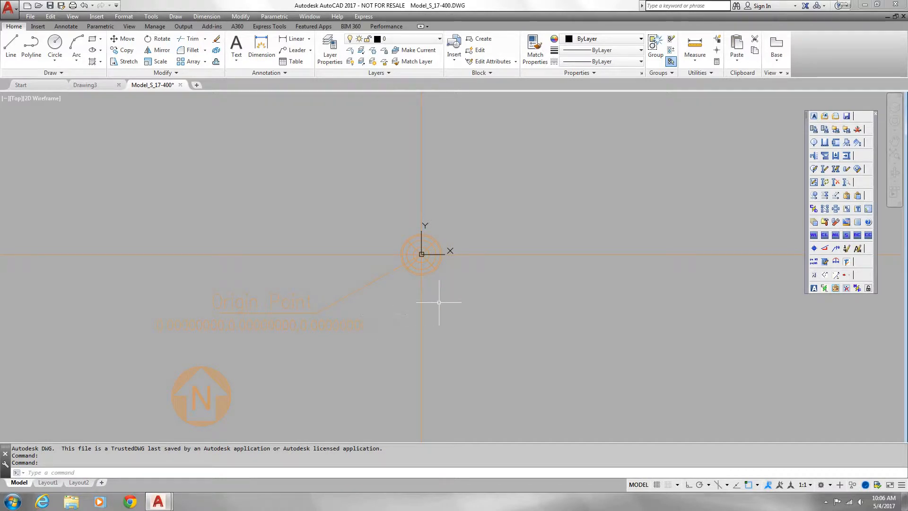
{"action": "scroll", "coordinate": [461, 300], "scroll_direction": "down", "scroll_amount": 2}
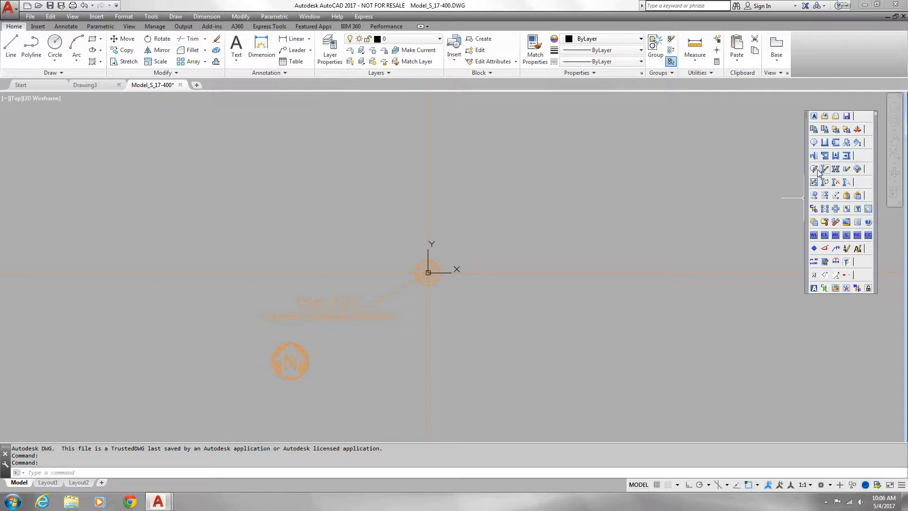
Create a Column Lines view with the default settings and make it current for placing column lines
{"action": "left_click", "coordinate": [813, 142]}
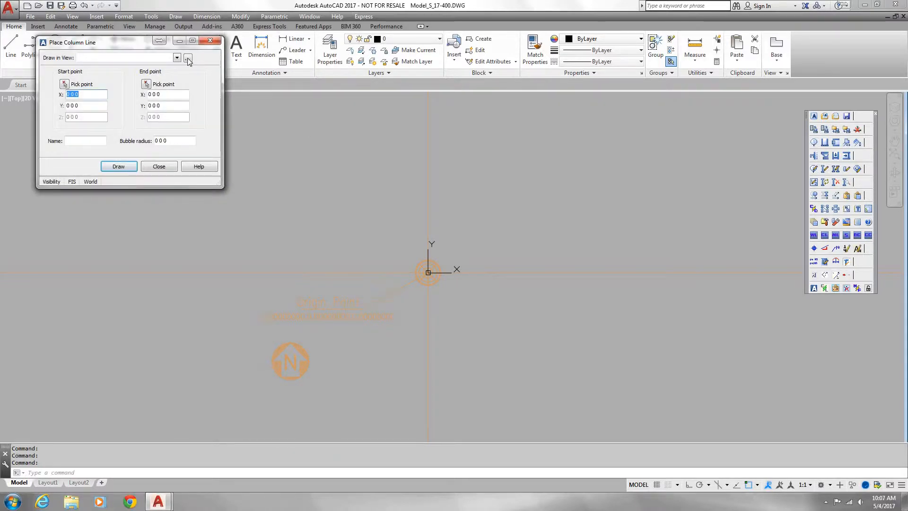
{"action": "left_click", "coordinate": [187, 58]}
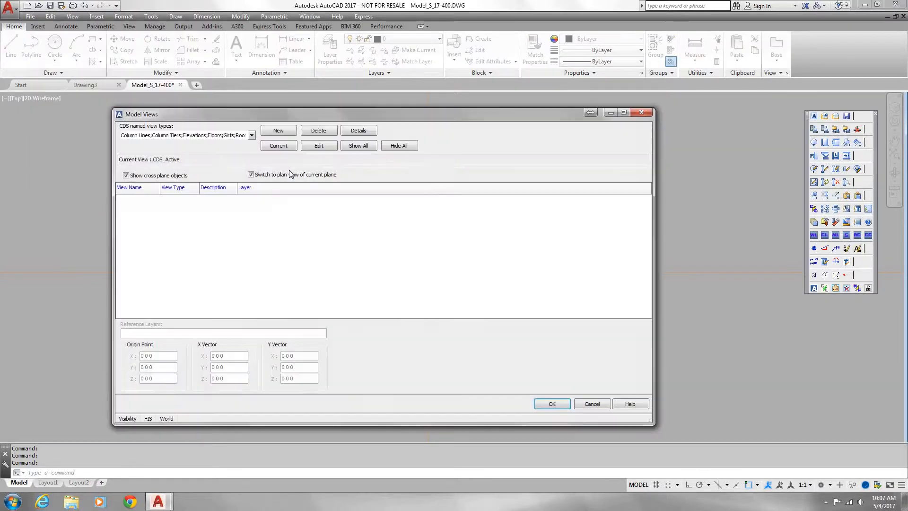
{"action": "left_click", "coordinate": [286, 133]}
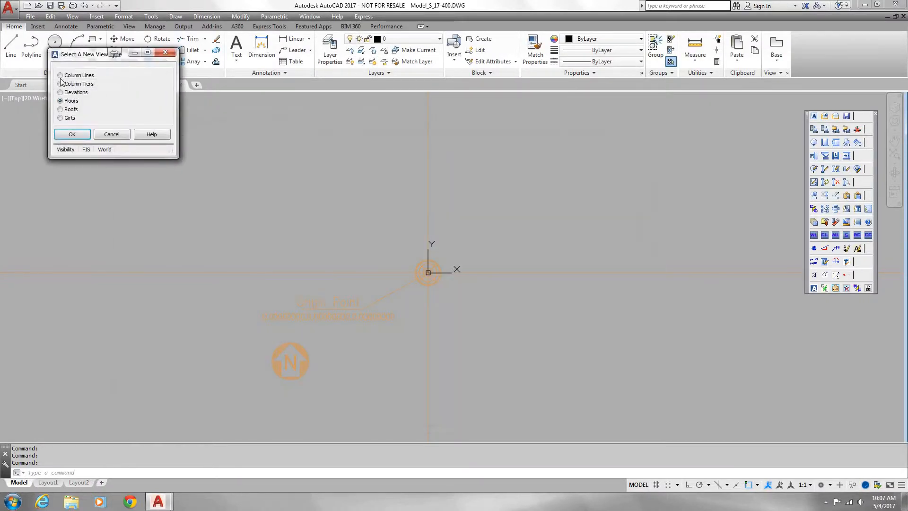
{"action": "left_click", "coordinate": [60, 76]}
{"action": "left_click", "coordinate": [78, 136]}
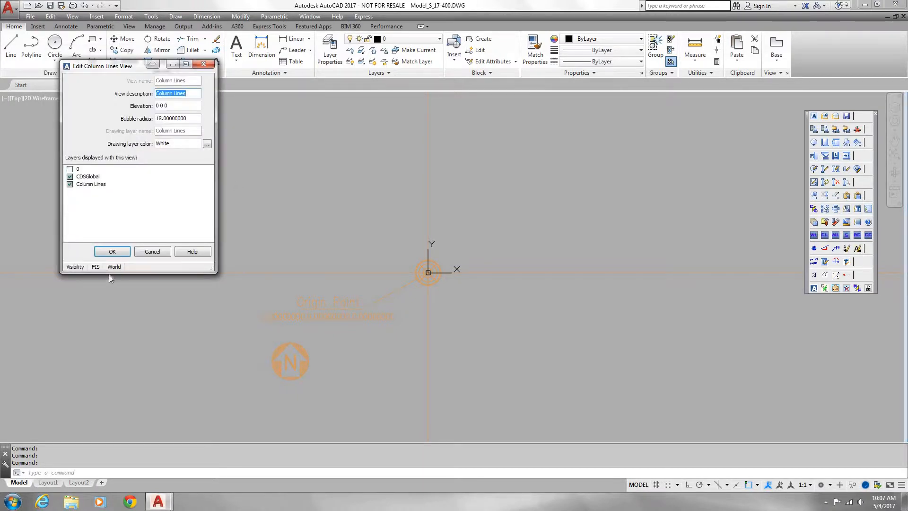
{"action": "left_click", "coordinate": [112, 251]}
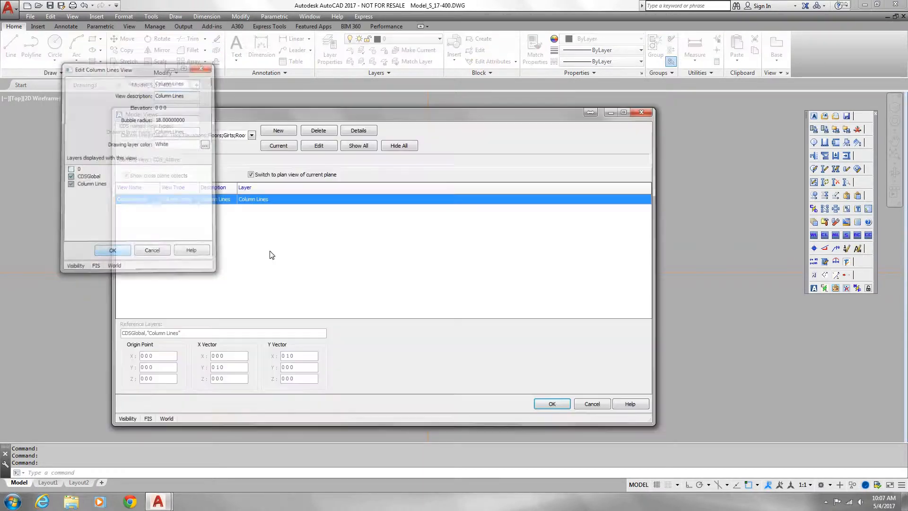
{"action": "left_click", "coordinate": [286, 148]}
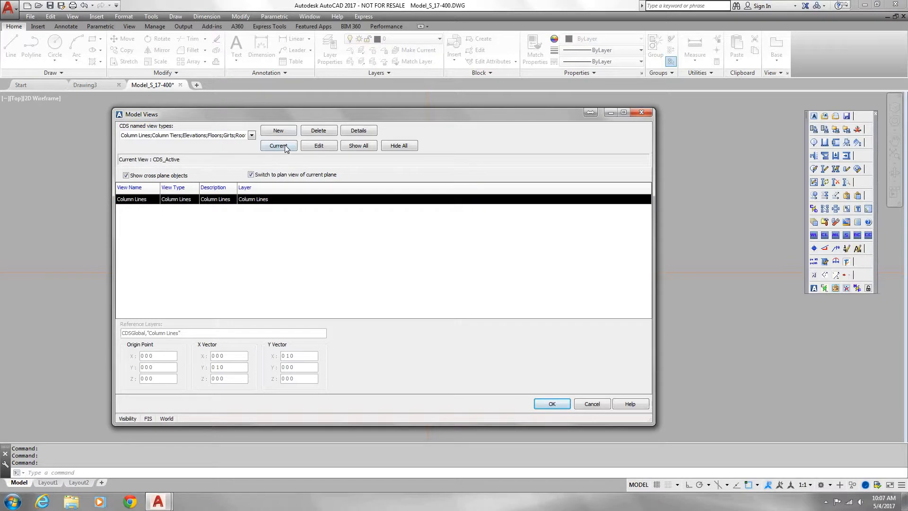
{"action": "left_click", "coordinate": [553, 403]}
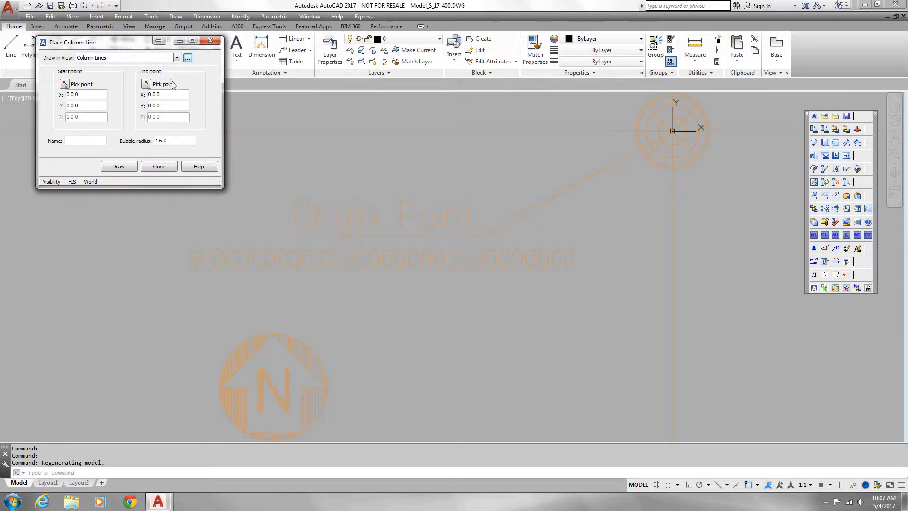
Draw column line A from the origin to an end point at X 0 0 0, Y 25 0 0
{"action": "left_click_drag", "start_coordinate": [124, 41], "coordinate": [262, 154]}
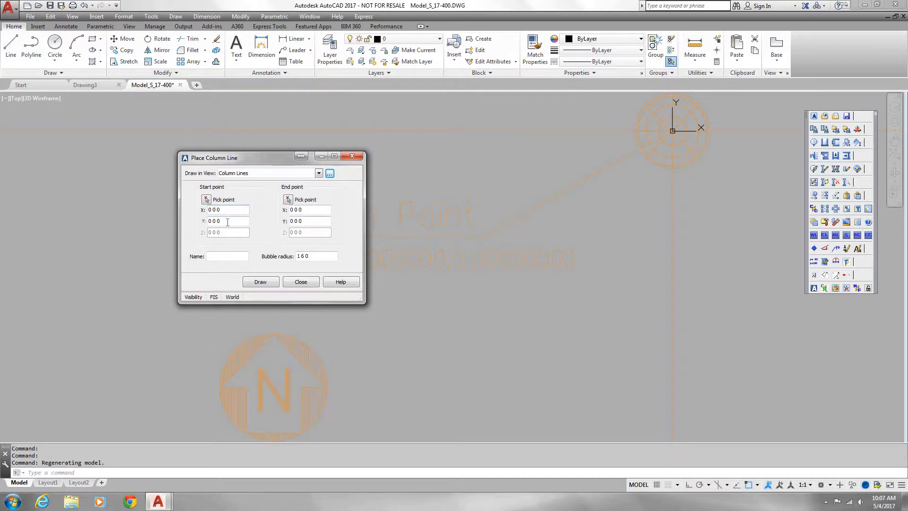
{"action": "left_click_drag", "start_coordinate": [227, 222], "coordinate": [183, 227]}
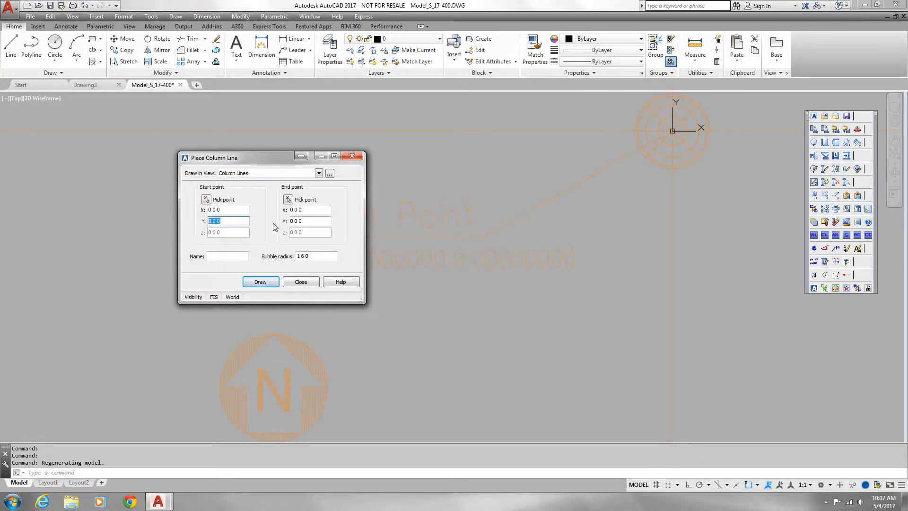
{"action": "left_click_drag", "start_coordinate": [326, 221], "coordinate": [253, 221]}
{"action": "type", "text": "25"}
{"action": "key", "text": "Tab"}
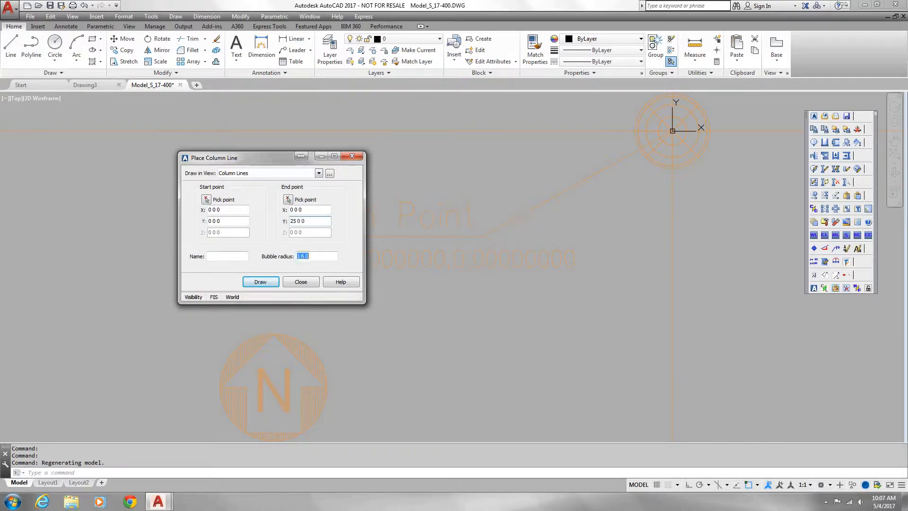
{"action": "left_click", "coordinate": [220, 254]}
{"action": "left_click", "coordinate": [260, 281]}
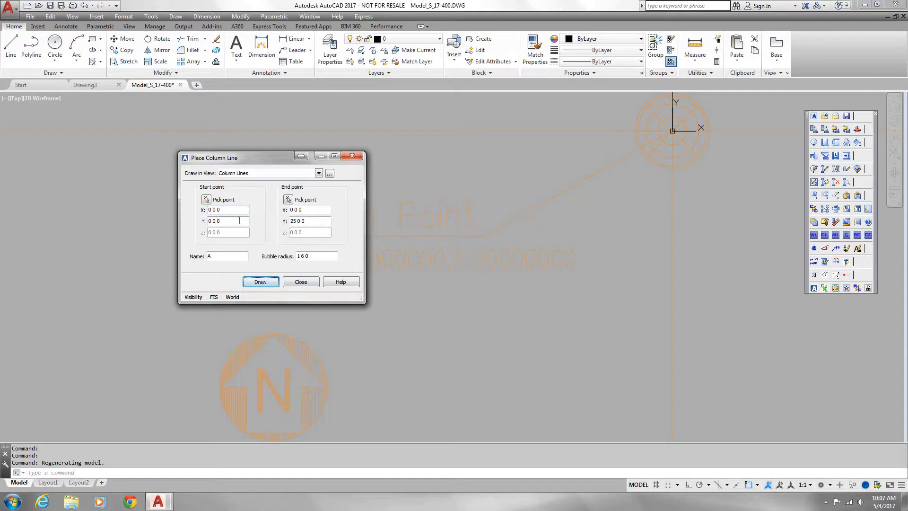
Draw column line 1 from the origin to an end point at X 25 0 0, Y 0 0 0, and finish placing column lines
{"action": "key", "text": "Tab"}
{"action": "type", "text": "0"}
{"action": "key", "text": "Tab"}
{"action": "key", "text": "shift+Tab"}
{"action": "key", "text": "shift+Tab"}
{"action": "type", "text": "25"}
{"action": "key", "text": "Tab"}
{"action": "double_click", "coordinate": [221, 256]}
{"action": "type", "text": "1"}
{"action": "left_click", "coordinate": [261, 282]}
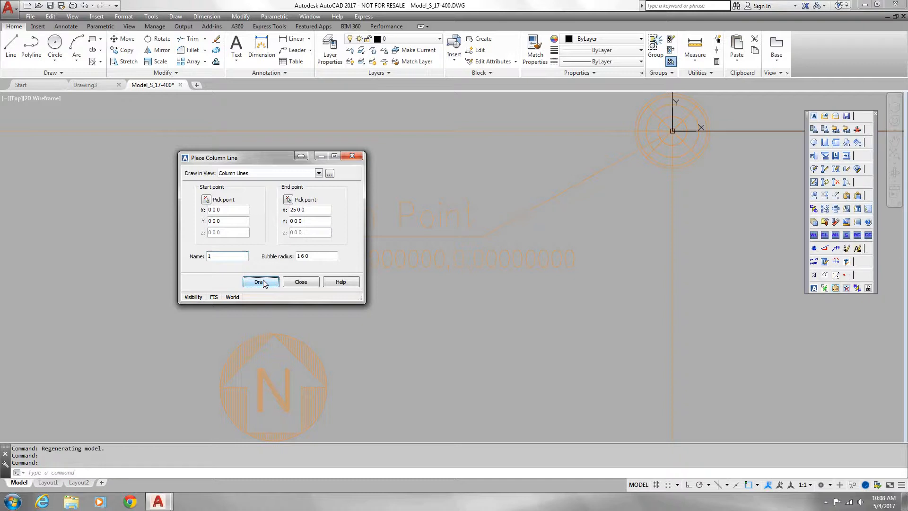
{"action": "left_click", "coordinate": [301, 282]}
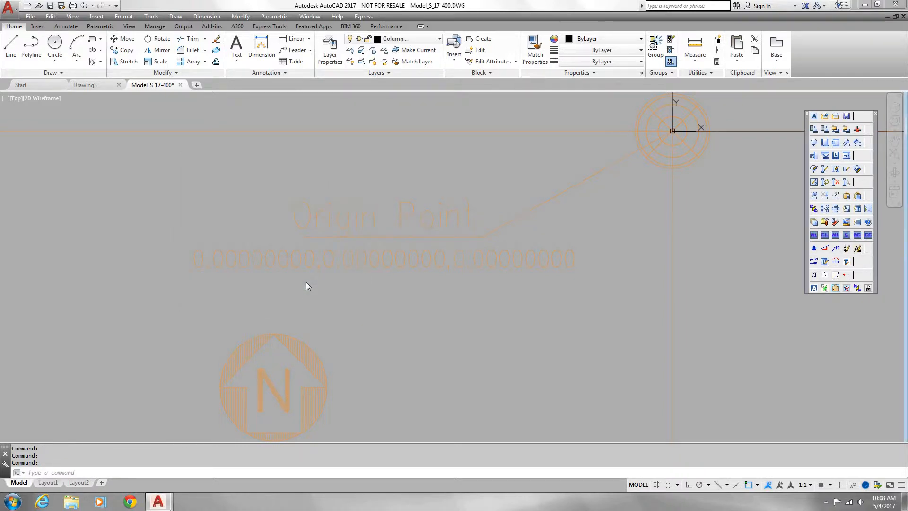
Offset column line A to the right by 20 0 0 and name the new column line B
{"action": "type", "text": "Z"}
{"action": "key", "text": "Return"}
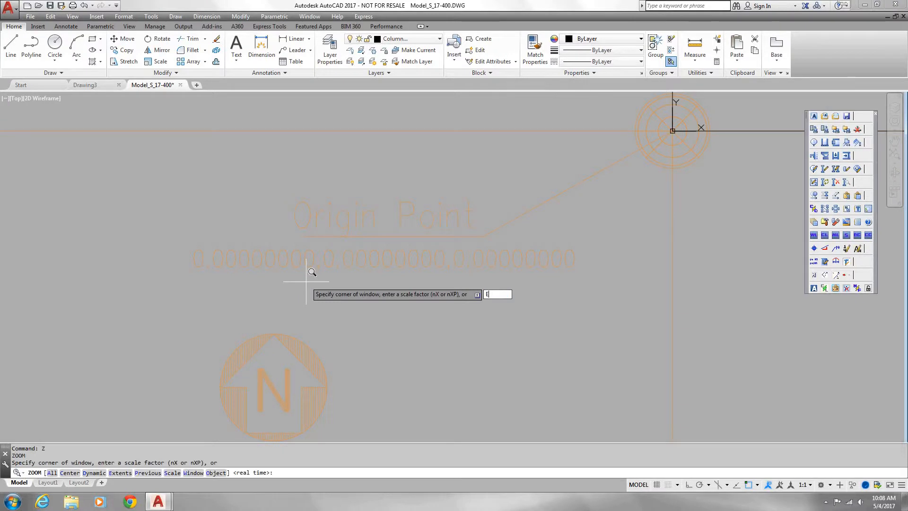
{"action": "scroll", "coordinate": [311, 278], "scroll_direction": "down", "scroll_amount": 1}
{"action": "type", "text": "E"}
{"action": "key", "text": "Return"}
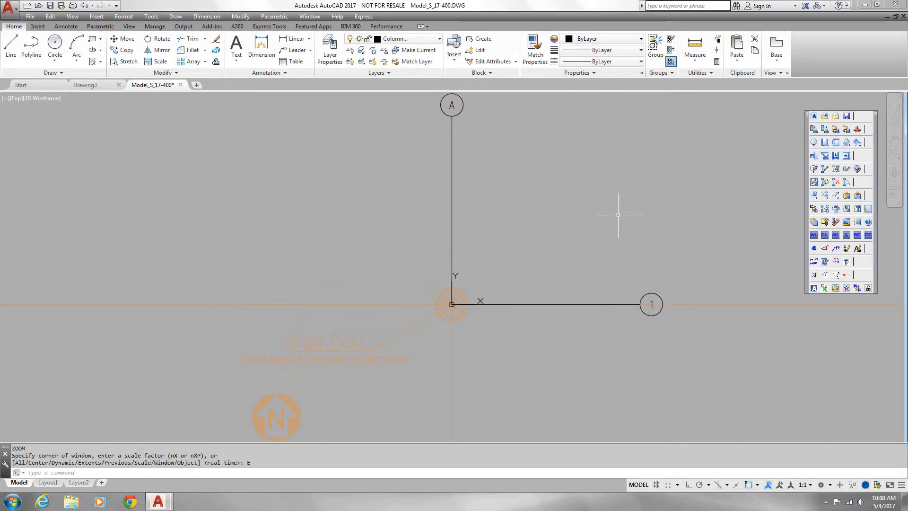
{"action": "left_click", "coordinate": [813, 196]}
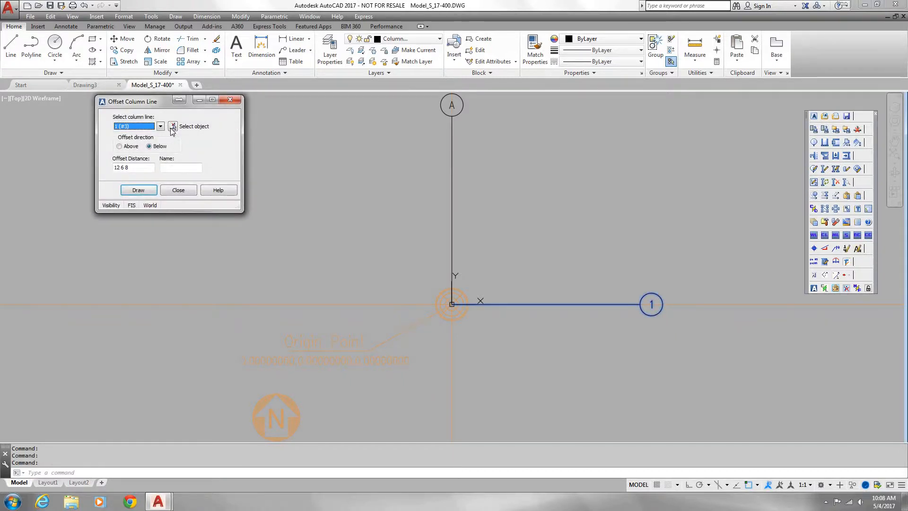
{"action": "left_click", "coordinate": [160, 126]}
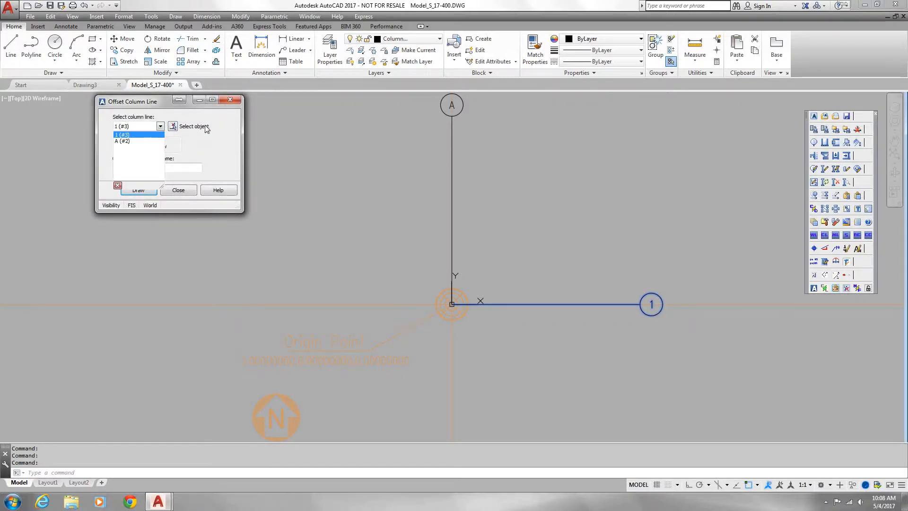
{"action": "left_click", "coordinate": [173, 126]}
{"action": "left_click", "coordinate": [173, 126]}
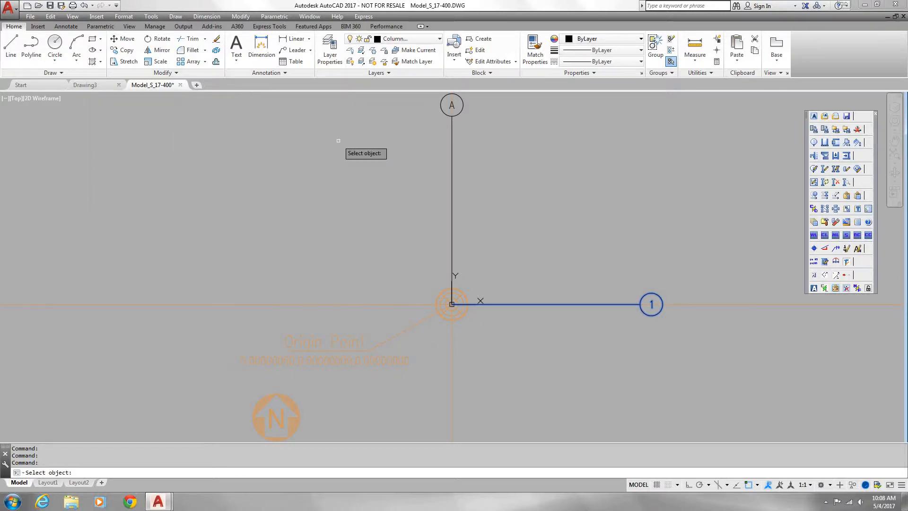
{"action": "left_click", "coordinate": [457, 115]}
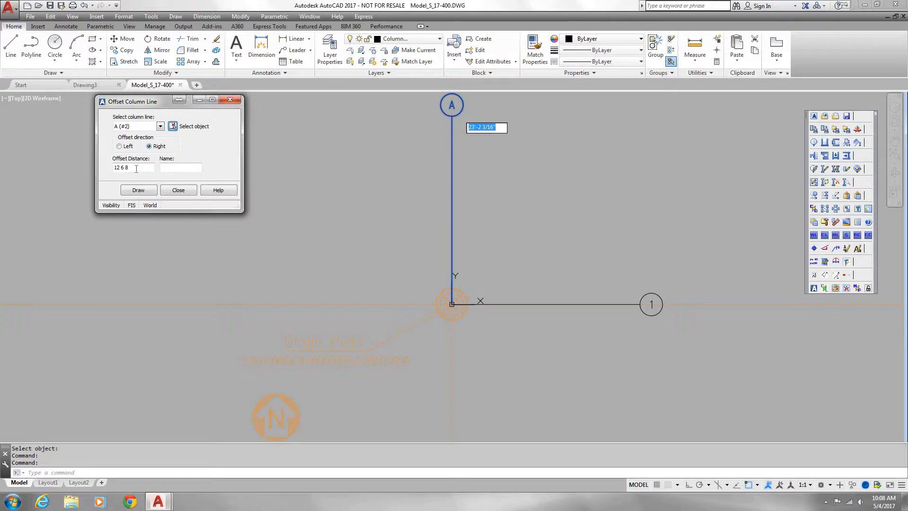
{"action": "key", "text": "Tab"}
{"action": "key", "text": "Tab"}
{"action": "type", "text": "20 0 0"}
{"action": "key", "text": "Tab"}
{"action": "type", "text": "B"}
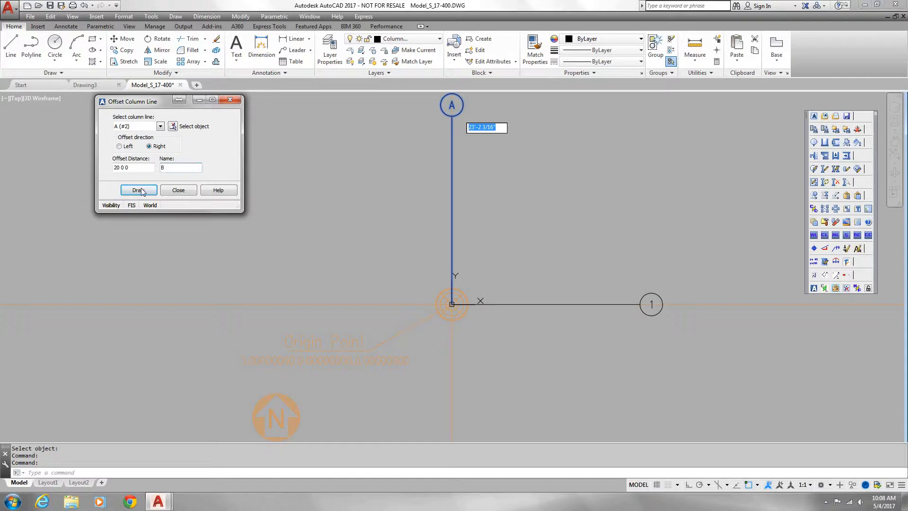
{"action": "left_click", "coordinate": [138, 190]}
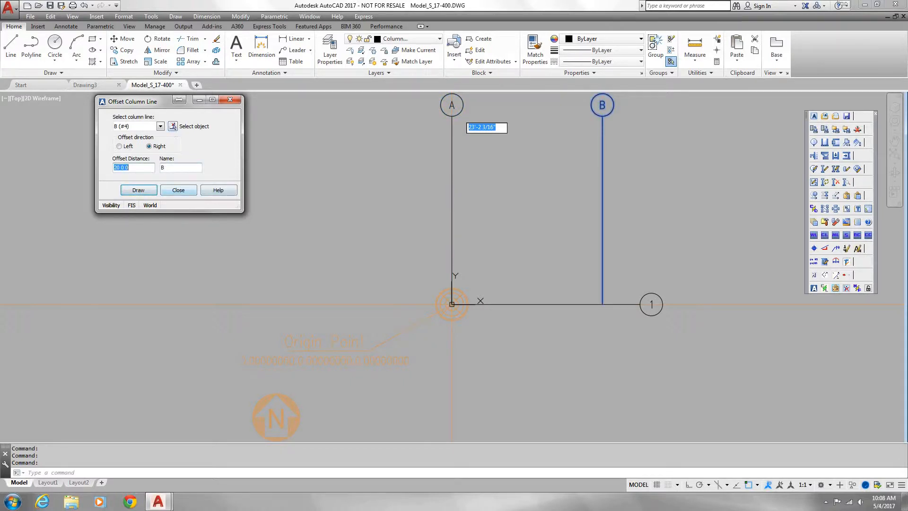
Offset column line 1 above by 20 0 0 and name the new column line 2
{"action": "left_click", "coordinate": [173, 125]}
{"action": "left_click", "coordinate": [619, 297]}
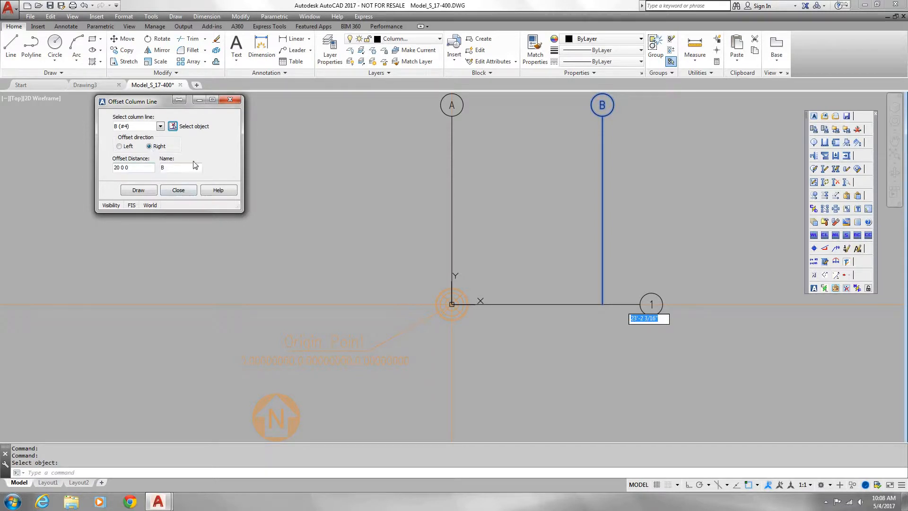
{"action": "left_click", "coordinate": [173, 125]}
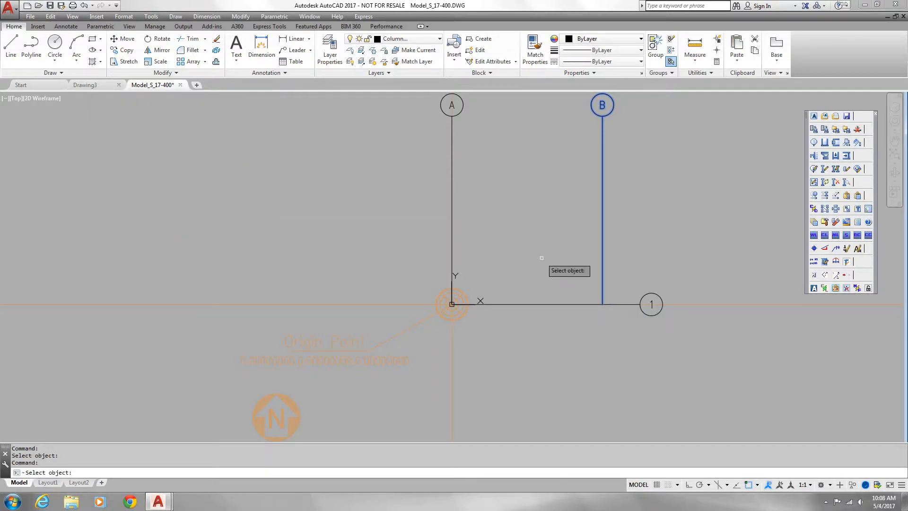
{"action": "left_click", "coordinate": [649, 304]}
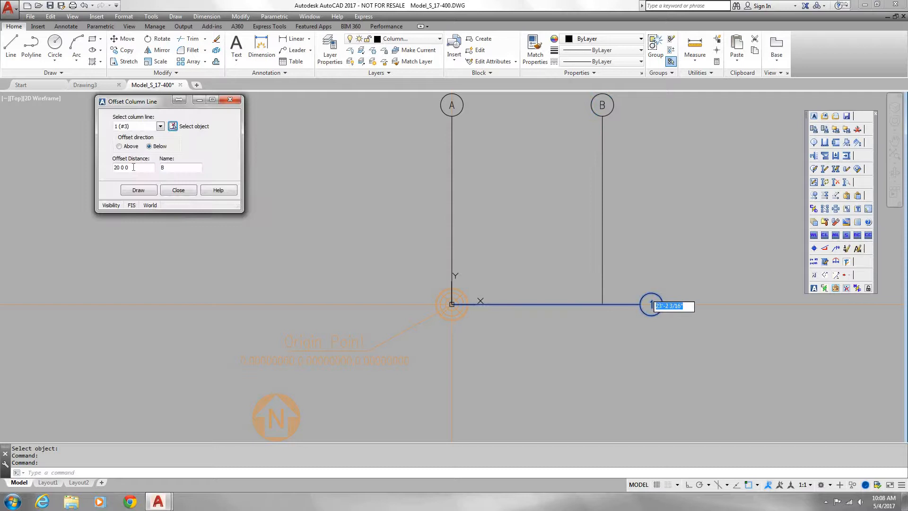
{"action": "left_click", "coordinate": [120, 146]}
{"action": "double_click", "coordinate": [162, 167]}
{"action": "type", "text": "2"}
{"action": "left_click", "coordinate": [139, 190]}
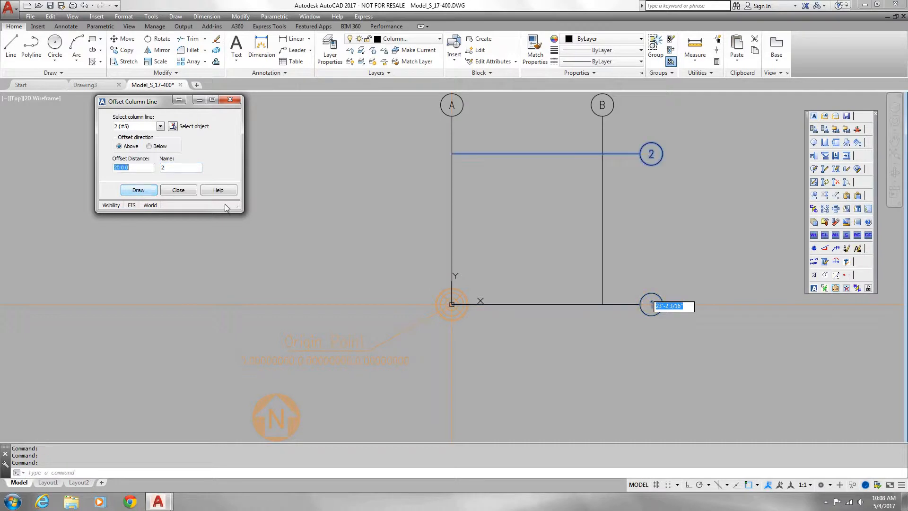
Finish offsetting column lines and start placing a column with member size W14 x 90
{"action": "left_click", "coordinate": [179, 190]}
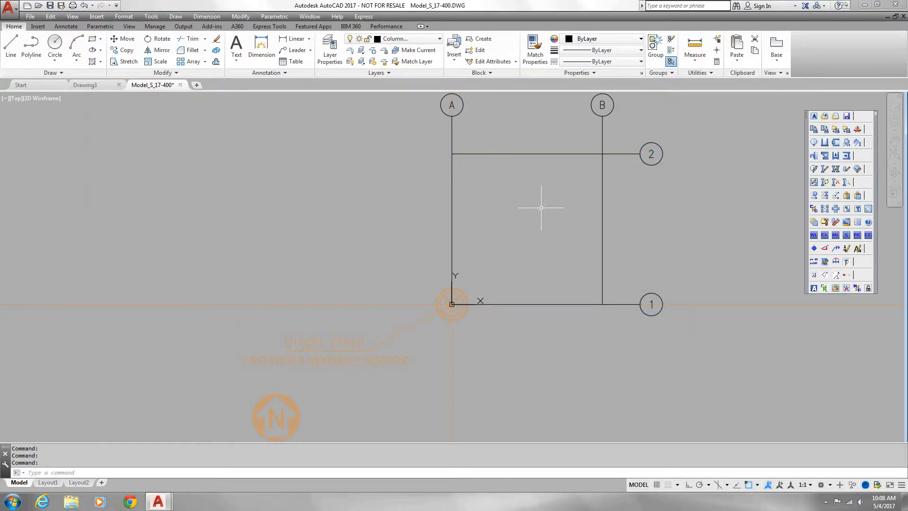
{"action": "left_click", "coordinate": [826, 143]}
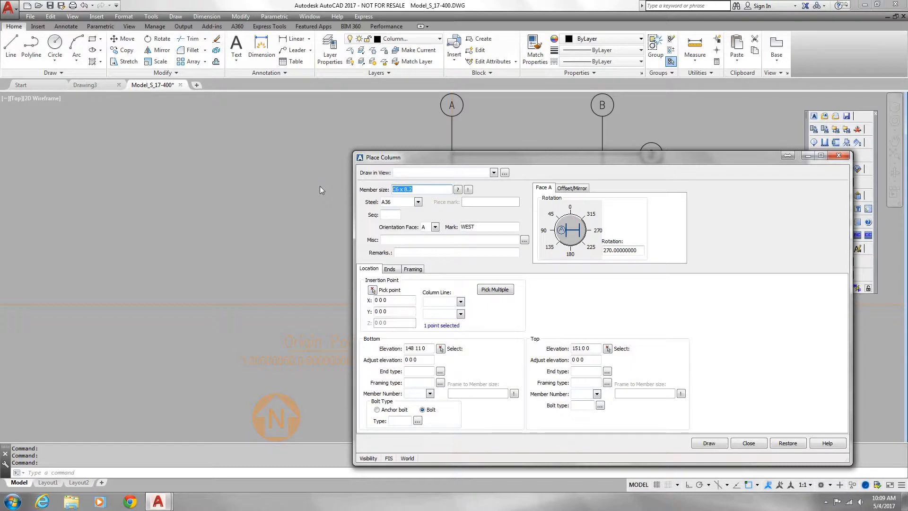
{"action": "type", "text": "14"}
{"action": "type", "text": " x 90"}
{"action": "key", "text": "Return"}
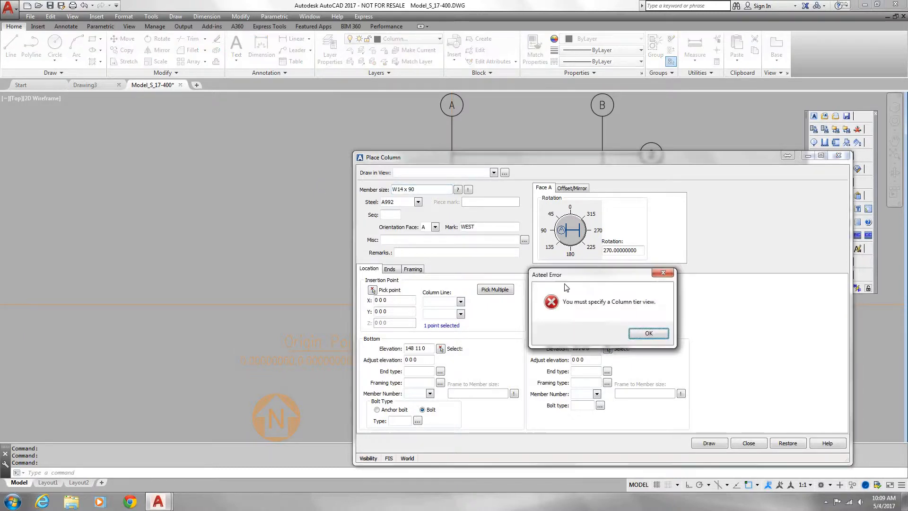
{"action": "left_click", "coordinate": [654, 335]}
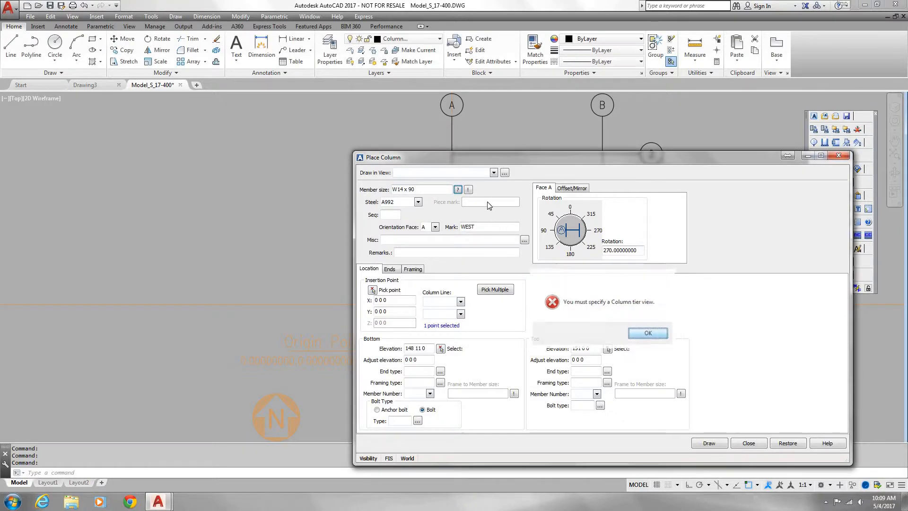
Create a new Column Tiers model view with red as its drawing layer color
{"action": "left_click", "coordinate": [505, 173]}
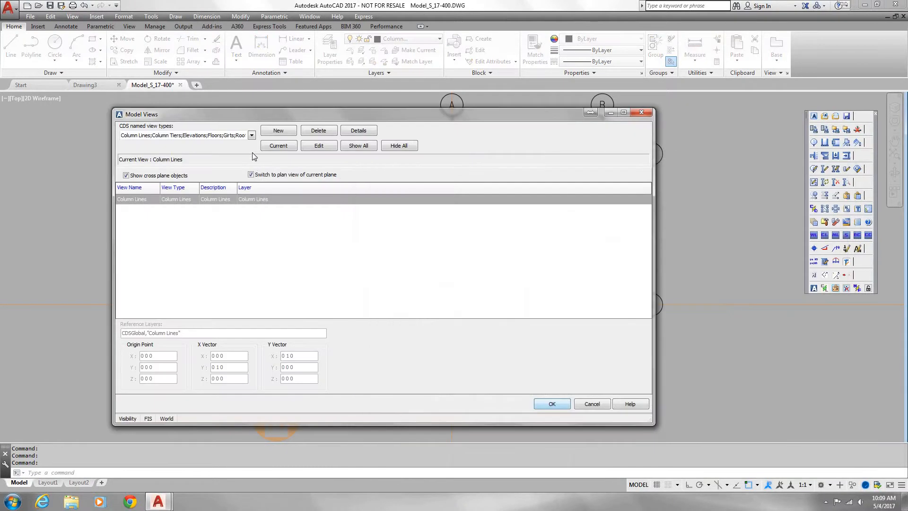
{"action": "left_click", "coordinate": [286, 135]}
{"action": "left_click", "coordinate": [75, 84]}
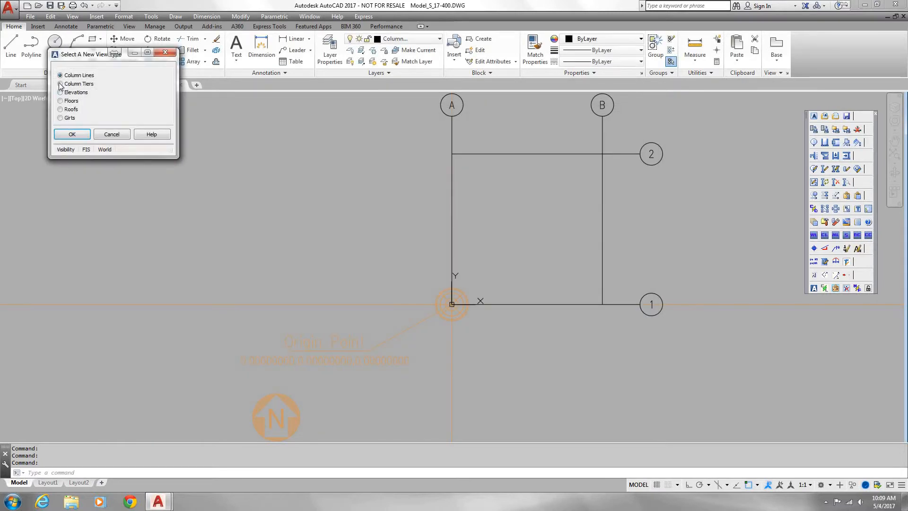
{"action": "left_click", "coordinate": [87, 134]}
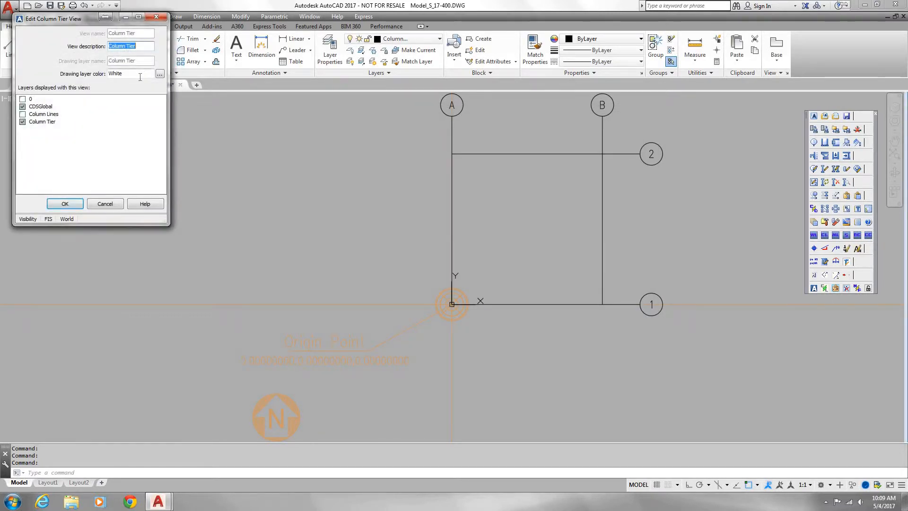
{"action": "left_click", "coordinate": [160, 74]}
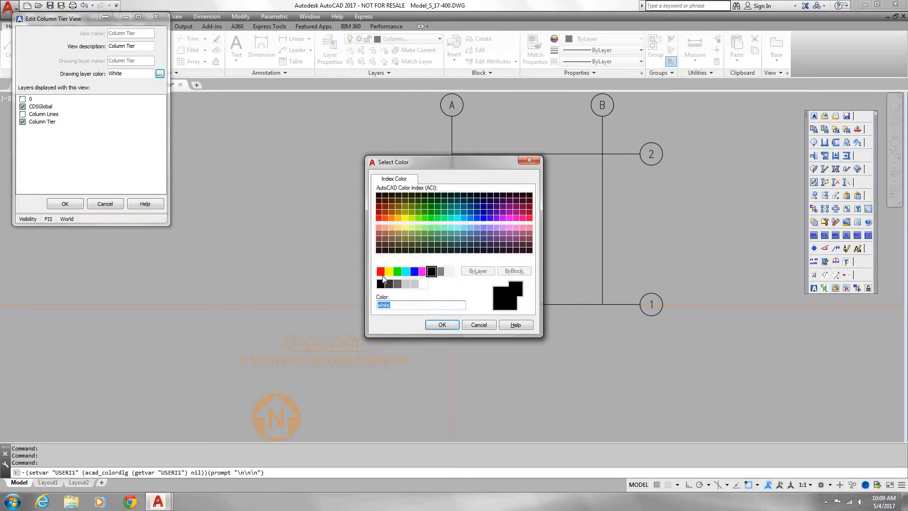
{"action": "left_click", "coordinate": [441, 326]}
{"action": "left_click", "coordinate": [65, 204]}
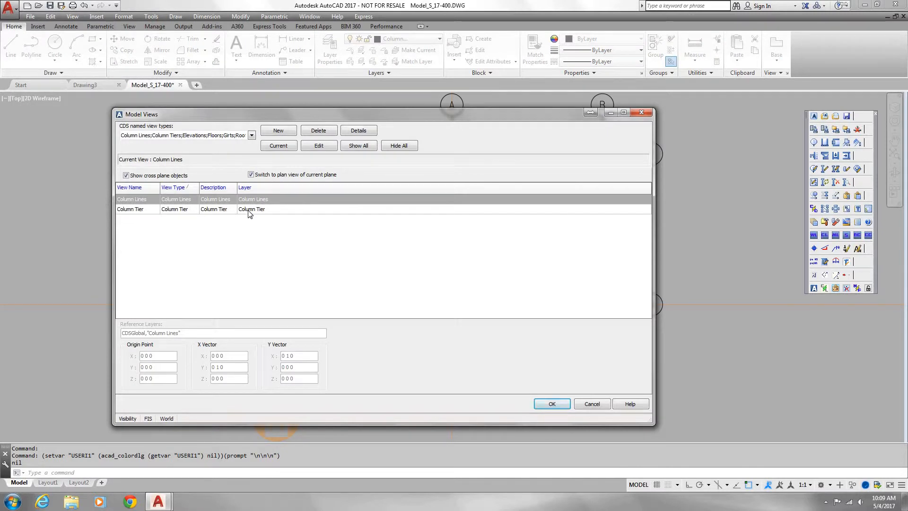
Make the Column Tier view current and use it for drawing the column
{"action": "left_click", "coordinate": [249, 209]}
{"action": "left_click", "coordinate": [278, 146]}
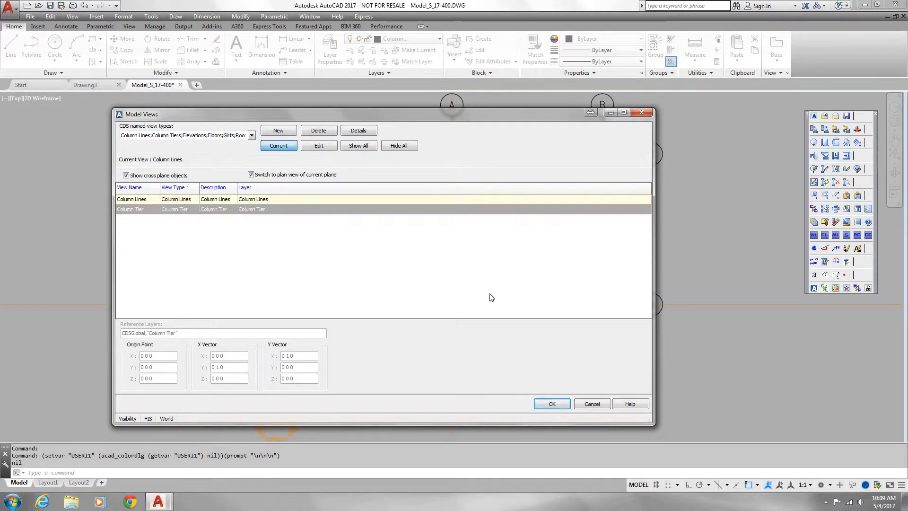
{"action": "left_click", "coordinate": [551, 403]}
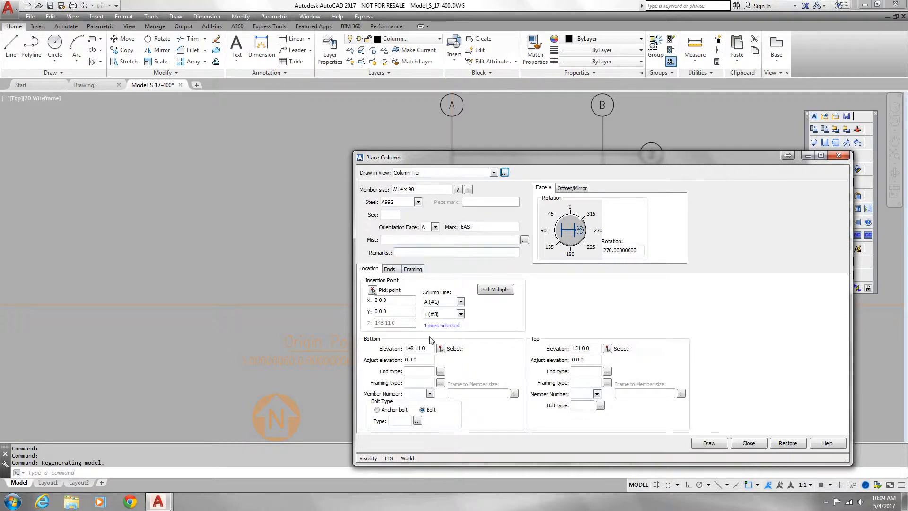
Set the column's bottom elevation to 0 0 0 and its top elevation to 20 0 0
{"action": "left_click_drag", "start_coordinate": [429, 348], "coordinate": [330, 344]}
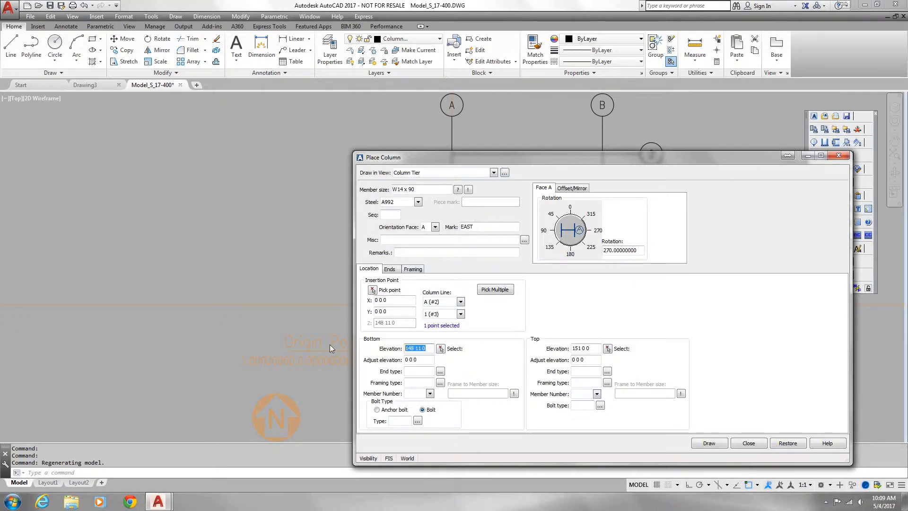
{"action": "type", "text": "0"}
{"action": "key", "text": "Tab"}
{"action": "left_click_drag", "start_coordinate": [594, 348], "coordinate": [537, 350]}
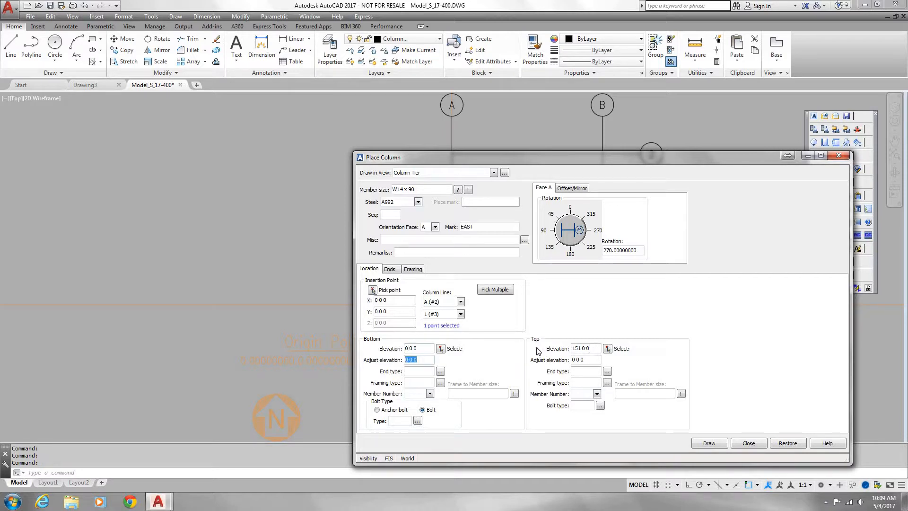
{"action": "type", "text": "20"}
{"action": "key", "text": "Tab"}
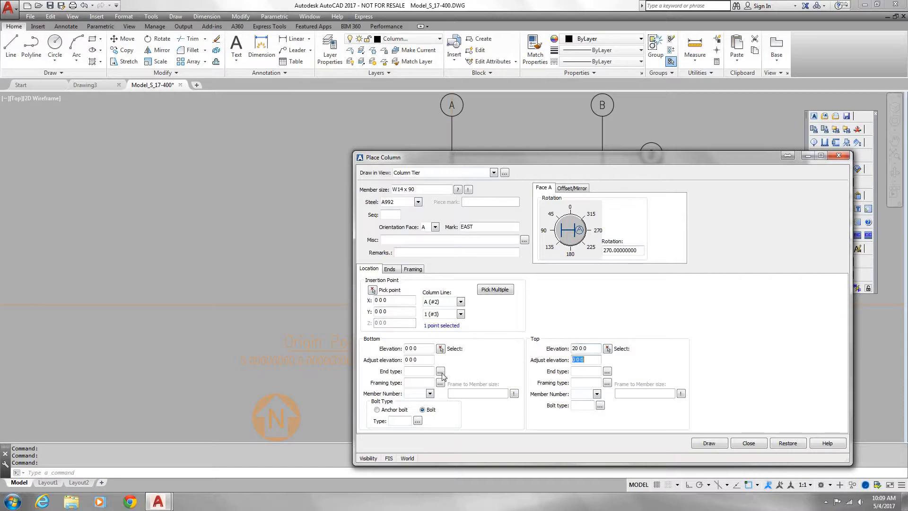
Edit column end type 68 for the column's bottom, setting entries C and D to 0 4 0
{"action": "left_click", "coordinate": [440, 371]}
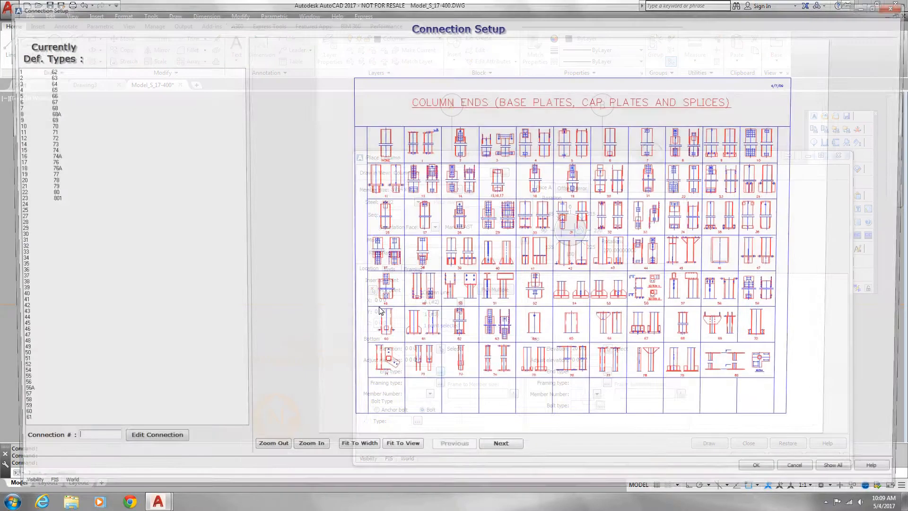
{"action": "left_click", "coordinate": [43, 107]}
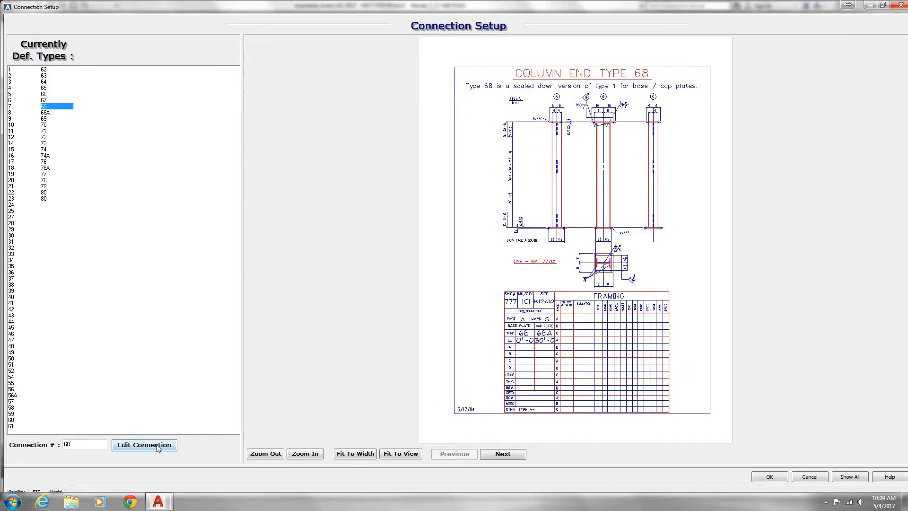
{"action": "left_click", "coordinate": [156, 445]}
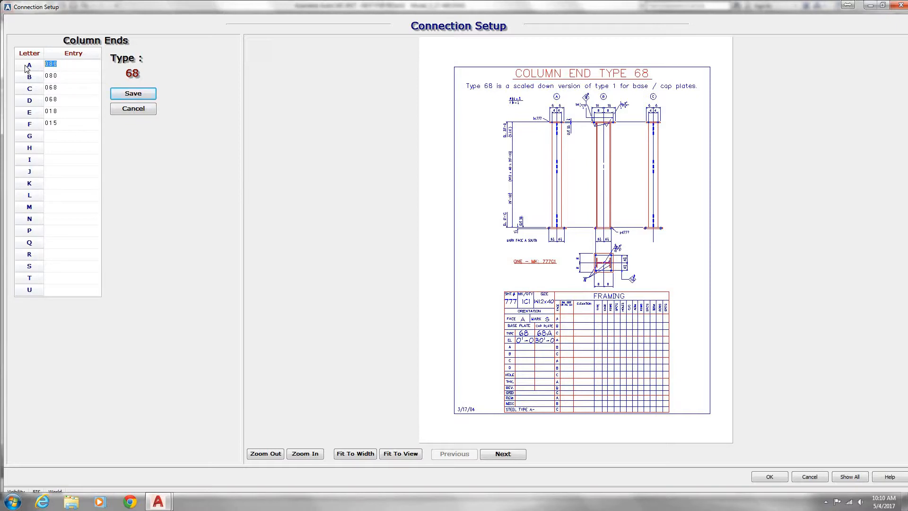
{"action": "key", "text": "Down"}
{"action": "left_click", "coordinate": [61, 87]}
{"action": "type", "text": "040"}
{"action": "key", "text": "Tab"}
{"action": "type", "text": "040"}
{"action": "key", "text": "Tab"}
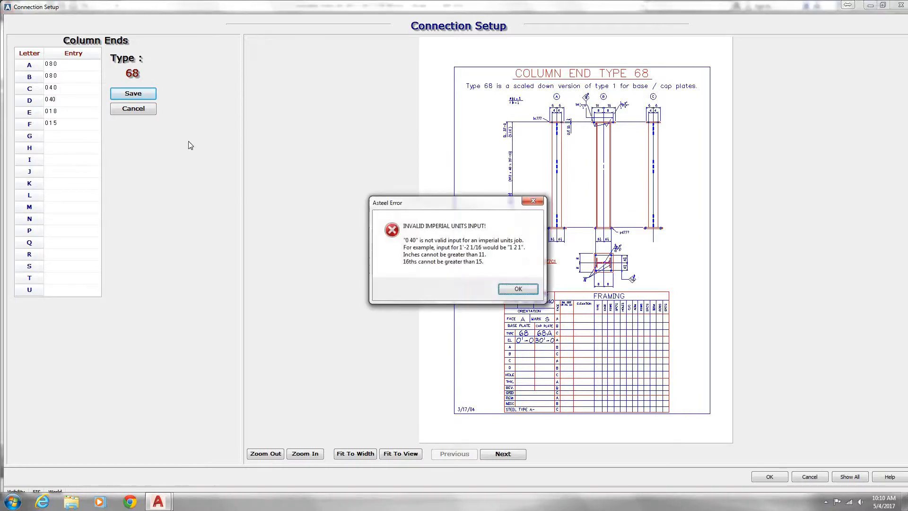
{"action": "left_click", "coordinate": [518, 289]}
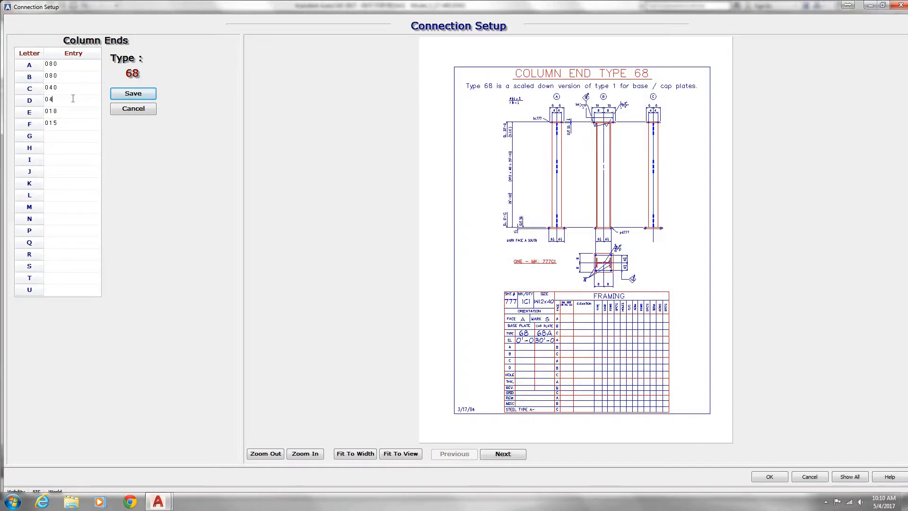
{"action": "type", "text": "040"}
{"action": "key", "text": "Tab"}
Review the type 68 diagrams, save the changes as connection type 68 and assign it as the bottom end type
{"action": "left_click", "coordinate": [504, 453]}
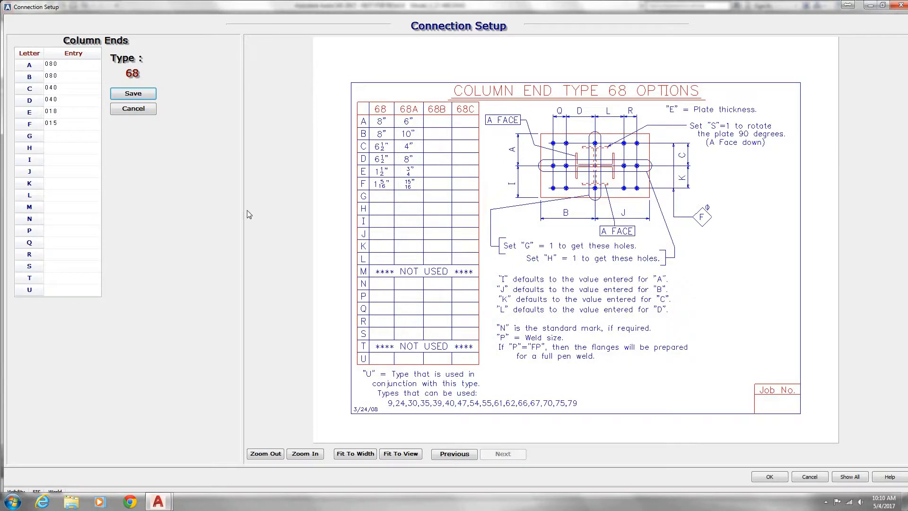
{"action": "left_click", "coordinate": [454, 453]}
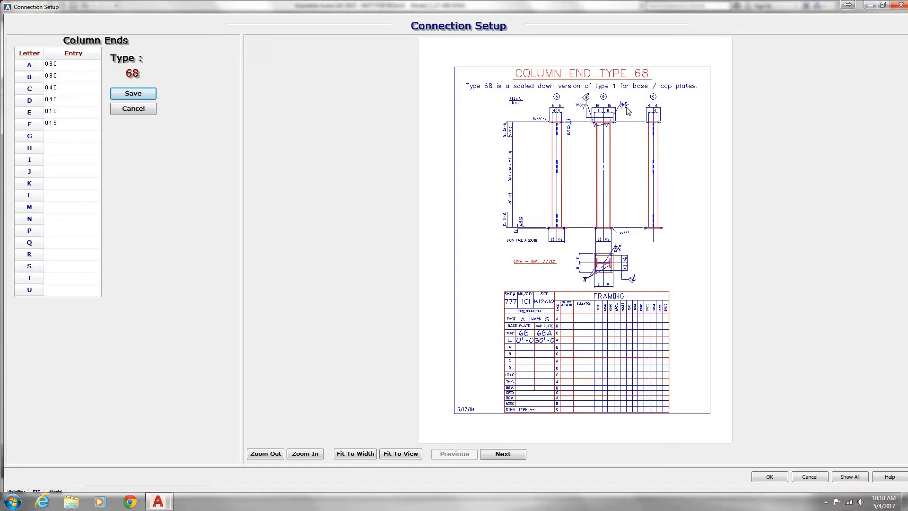
{"action": "left_click", "coordinate": [508, 455]}
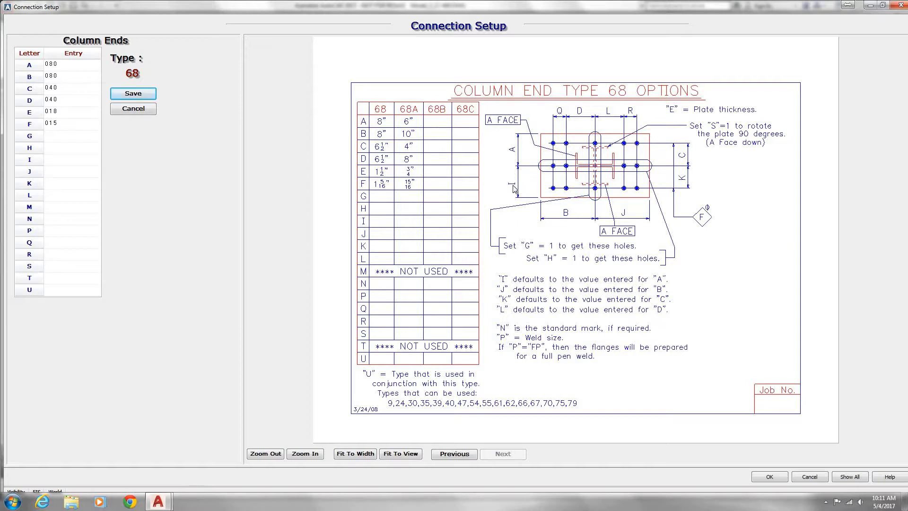
{"action": "left_click", "coordinate": [139, 94]}
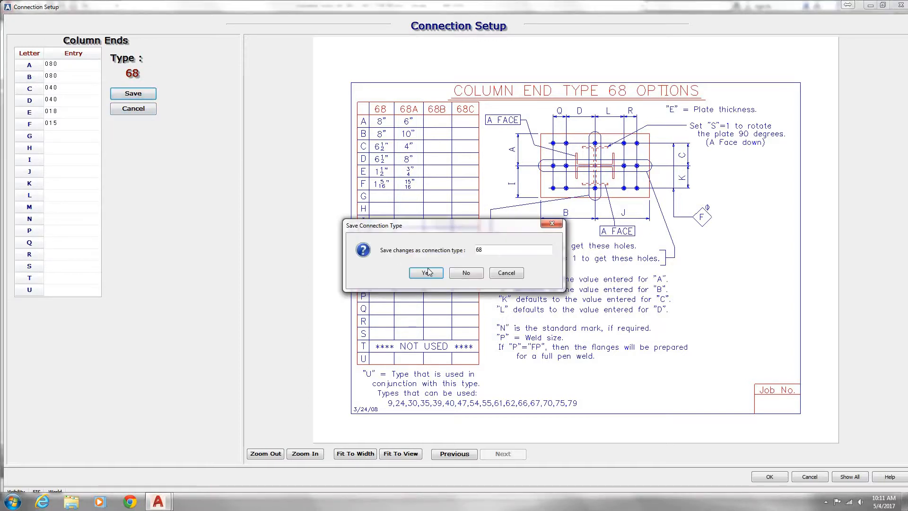
{"action": "left_click", "coordinate": [426, 272]}
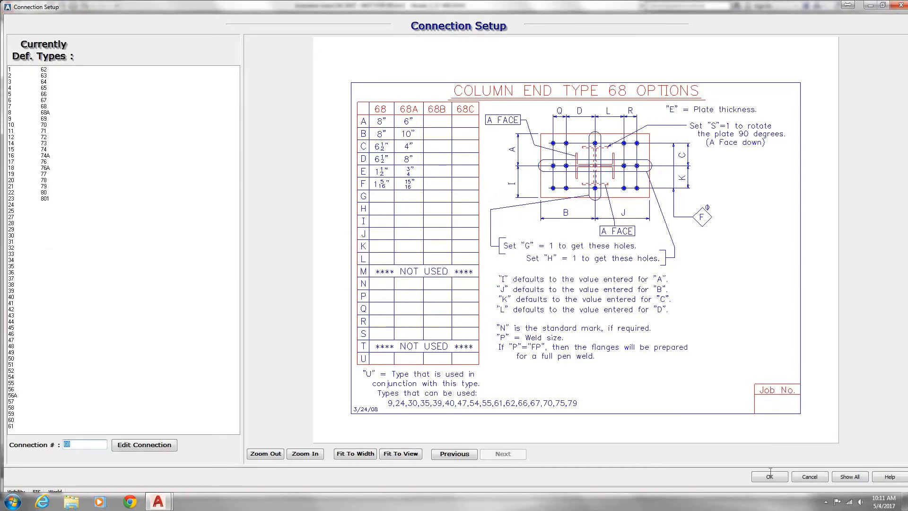
{"action": "left_click", "coordinate": [769, 475]}
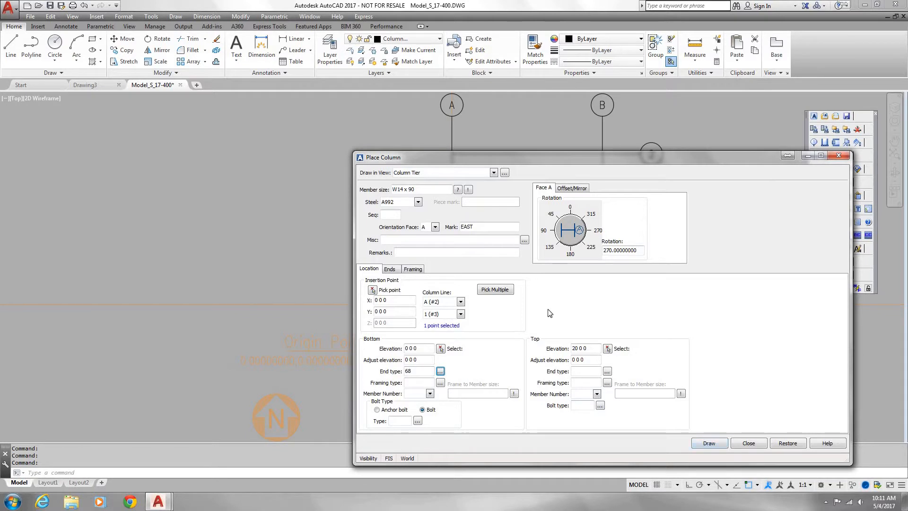
Pick multiple column insertion points at grid intersections A-1, A-2, B-2 and B-1
{"action": "left_click", "coordinate": [494, 289]}
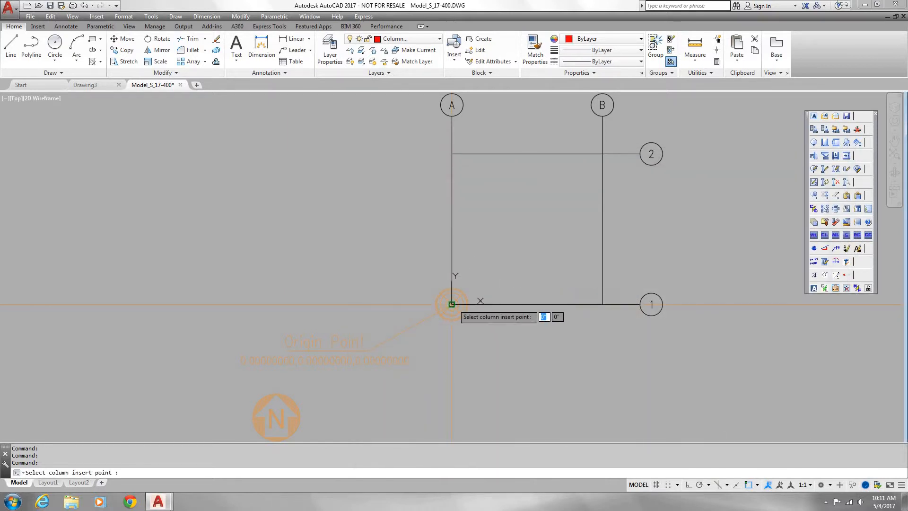
{"action": "left_click", "coordinate": [452, 304]}
{"action": "left_click", "coordinate": [452, 156]}
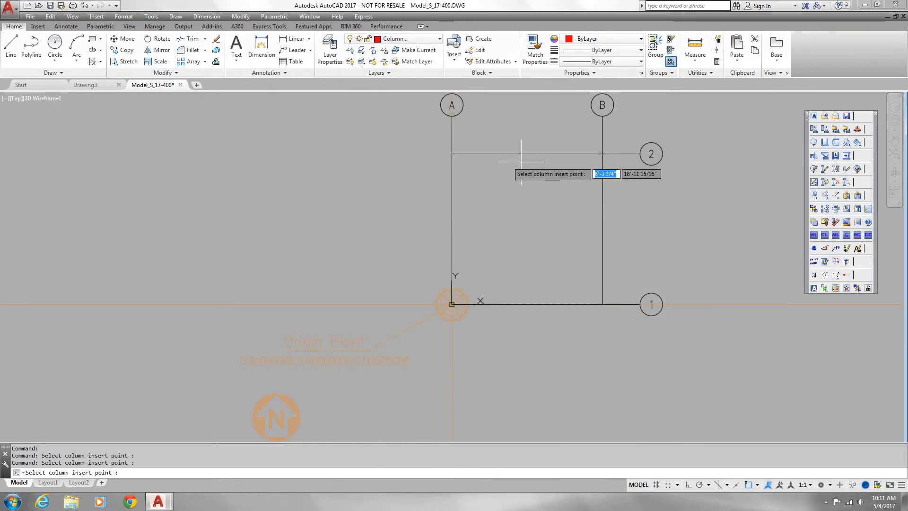
{"action": "left_click", "coordinate": [602, 154]}
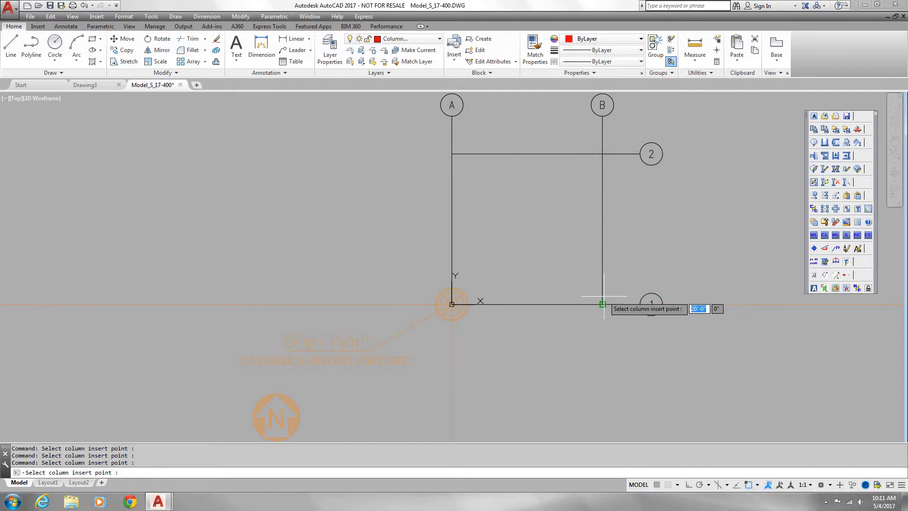
{"action": "left_click", "coordinate": [603, 304]}
{"action": "key", "text": "Return"}
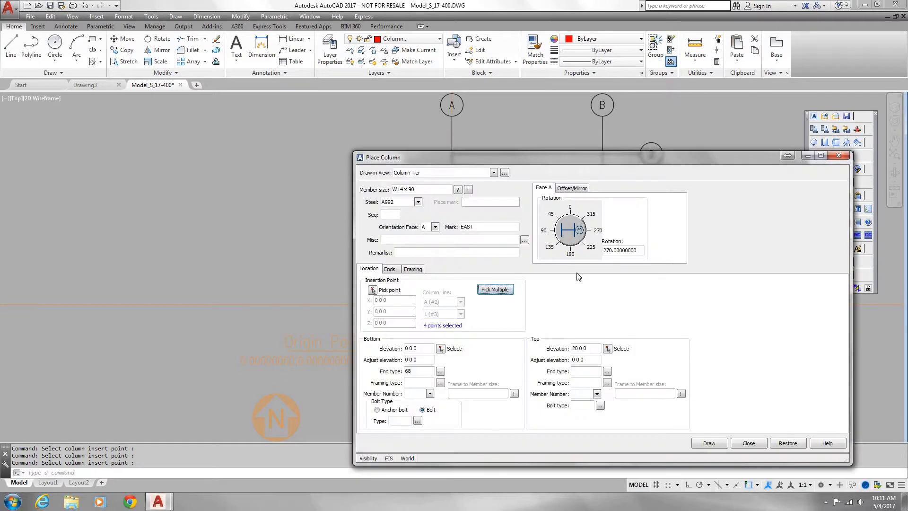
Rotate the column to 90 so face A points west, draw it at grid intersection A-1 and finish placing columns
{"action": "left_click", "coordinate": [560, 235]}
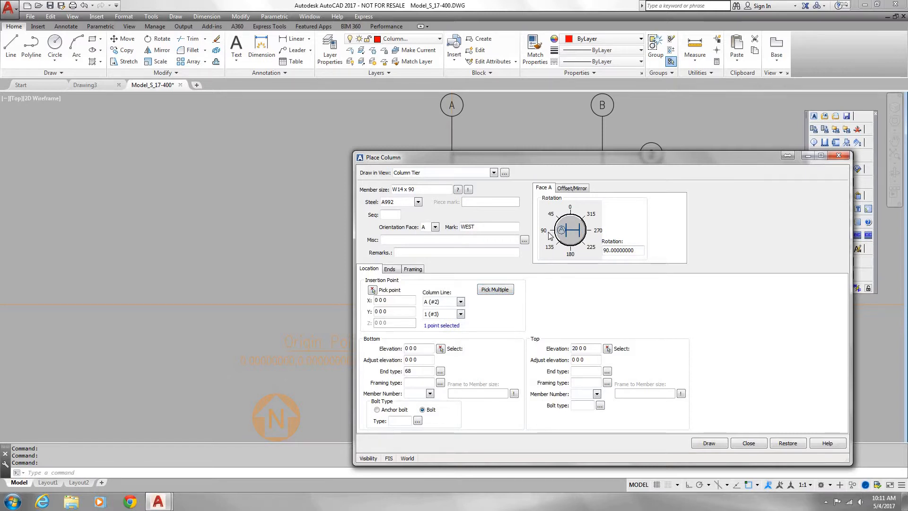
{"action": "left_click", "coordinate": [570, 254]}
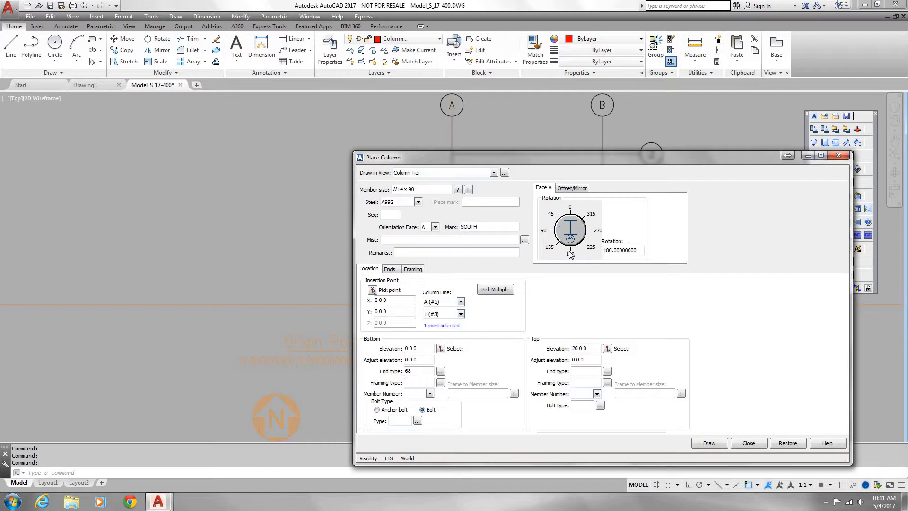
{"action": "left_click", "coordinate": [544, 232]}
{"action": "left_click", "coordinate": [711, 444]}
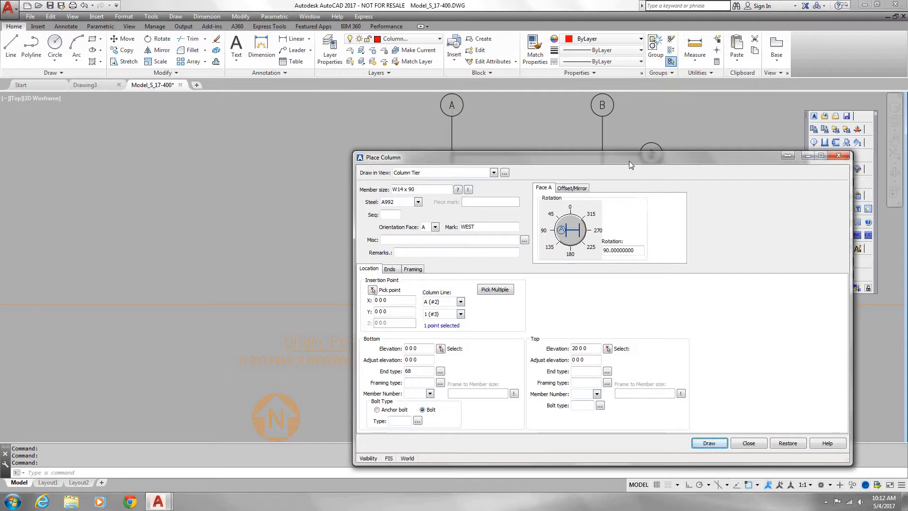
{"action": "mouse_move", "coordinate": [699, 232]}
{"action": "left_mouse_down"}
{"action": "mouse_move", "coordinate": [737, 280]}
{"action": "mouse_move", "coordinate": [254, 115]}
{"action": "mouse_move", "coordinate": [571, 311]}
{"action": "mouse_move", "coordinate": [591, 169]}
{"action": "left_mouse_up"}
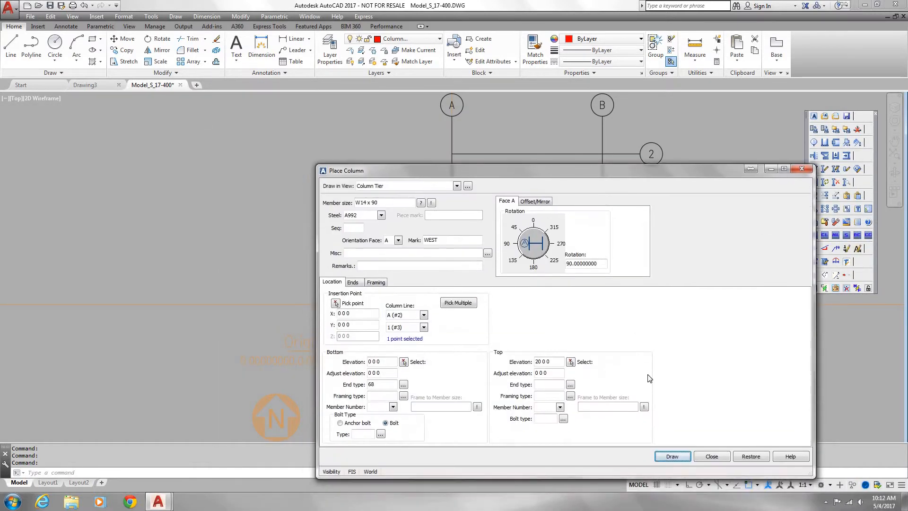
{"action": "left_click", "coordinate": [712, 456]}
{"action": "scroll", "coordinate": [482, 278], "scroll_direction": "up", "scroll_amount": 5}
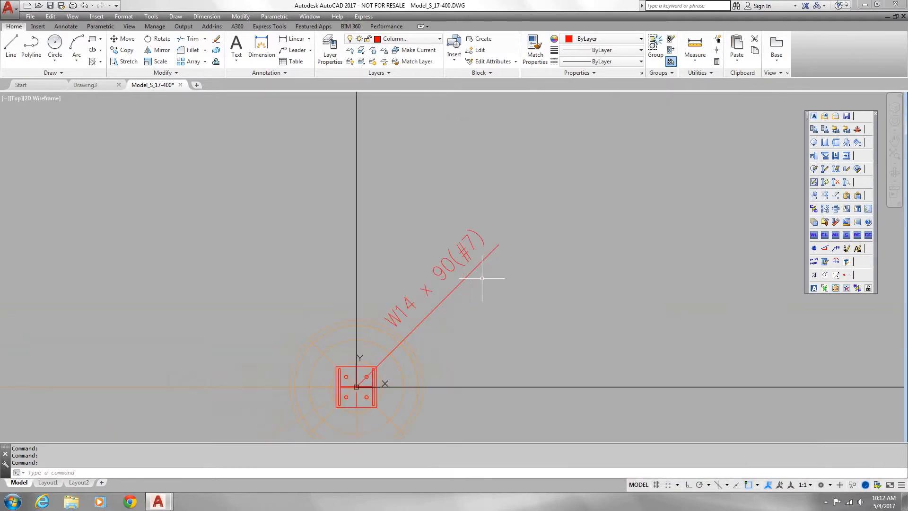
{"action": "scroll", "coordinate": [482, 278], "scroll_direction": "down", "scroll_amount": 5}
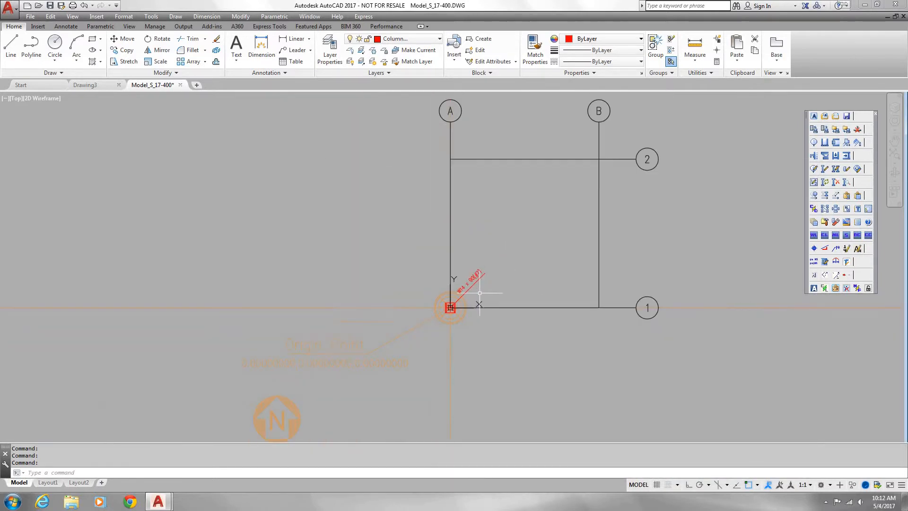
Place W14 x 90 columns with bottom end type 68 at grid intersections A-2, B-2 and B-1, and finish placing columns
{"action": "left_click", "coordinate": [825, 146]}
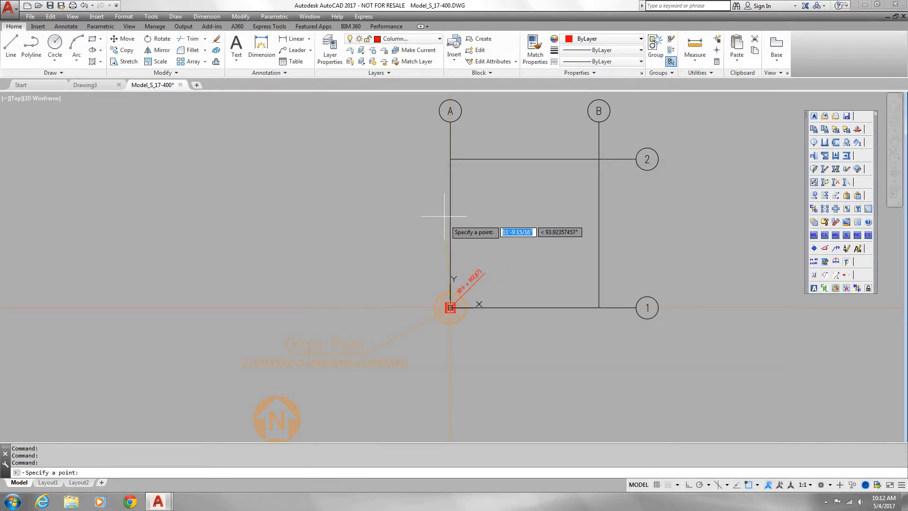
{"action": "left_click", "coordinate": [450, 159]}
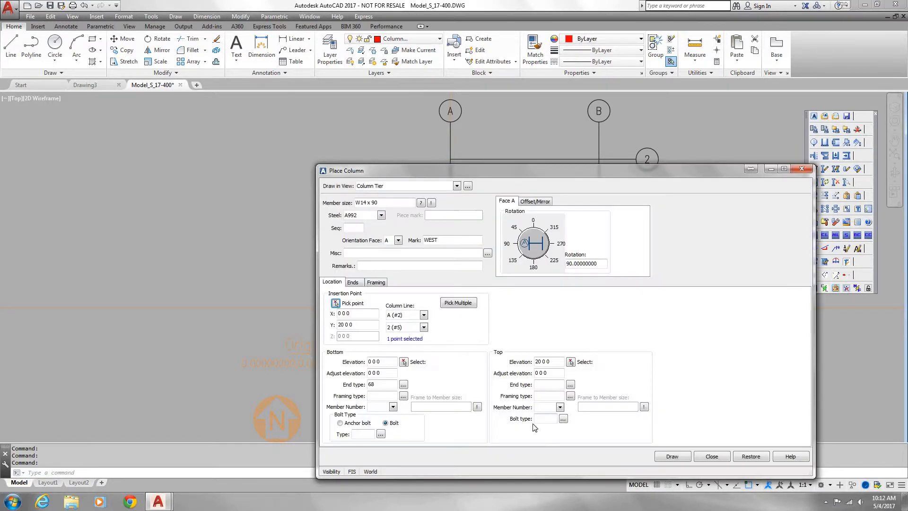
{"action": "left_click", "coordinate": [673, 457]}
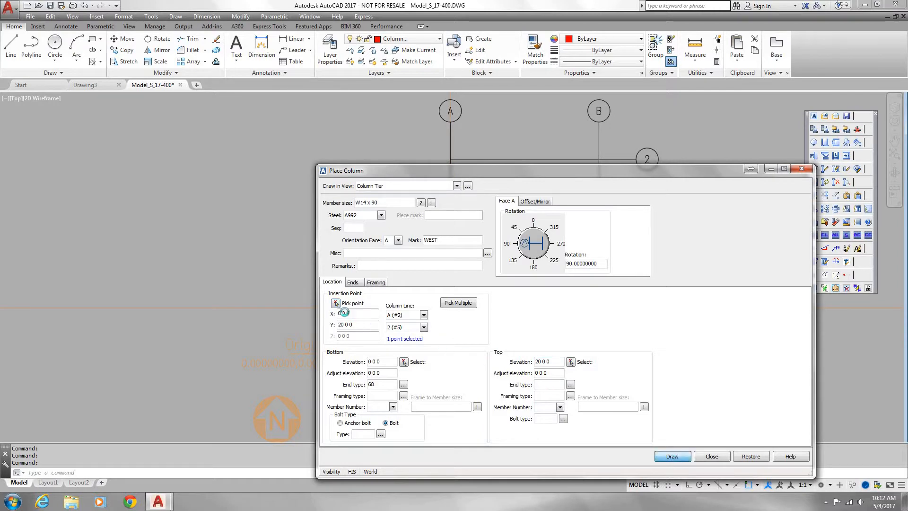
{"action": "left_click", "coordinate": [335, 303]}
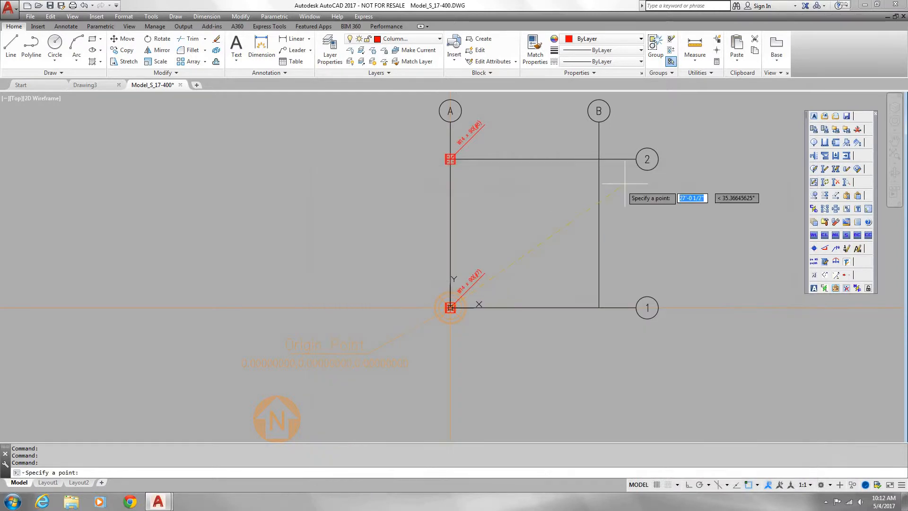
{"action": "left_click", "coordinate": [599, 158]}
{"action": "left_click", "coordinate": [671, 456]}
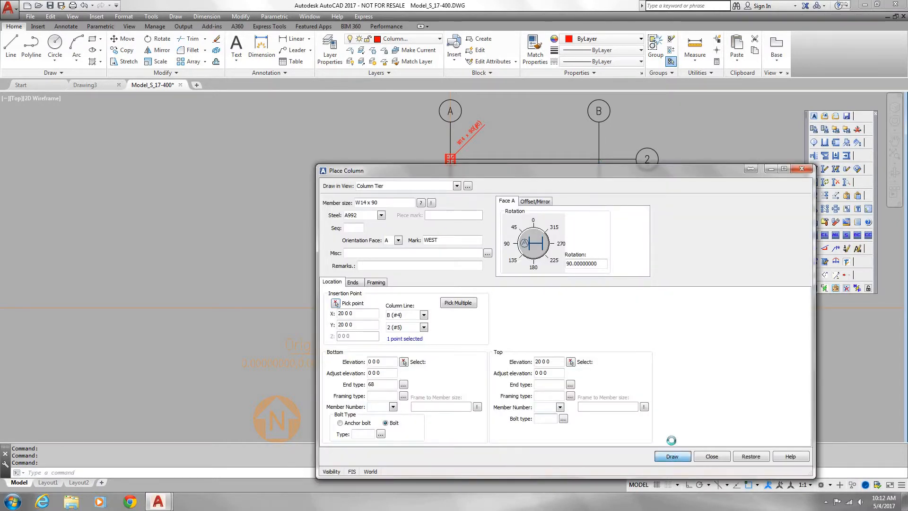
{"action": "left_click", "coordinate": [335, 303]}
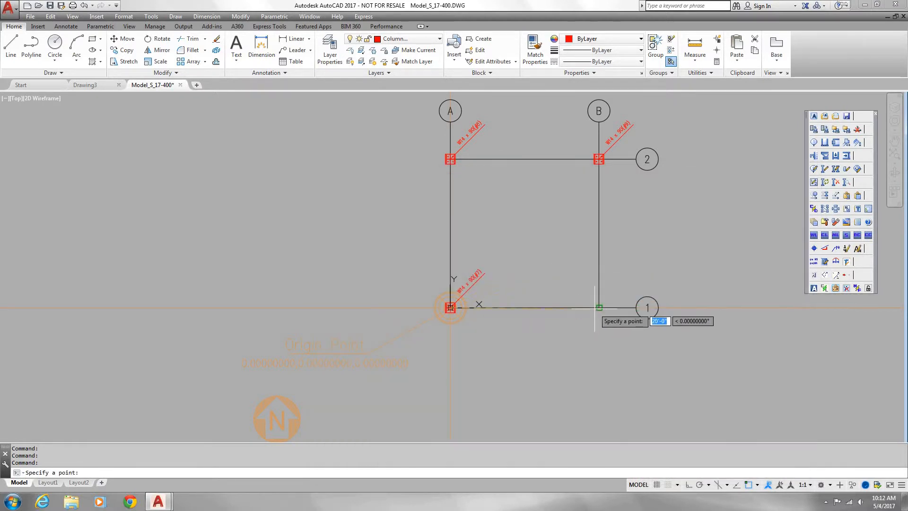
{"action": "left_click", "coordinate": [599, 308]}
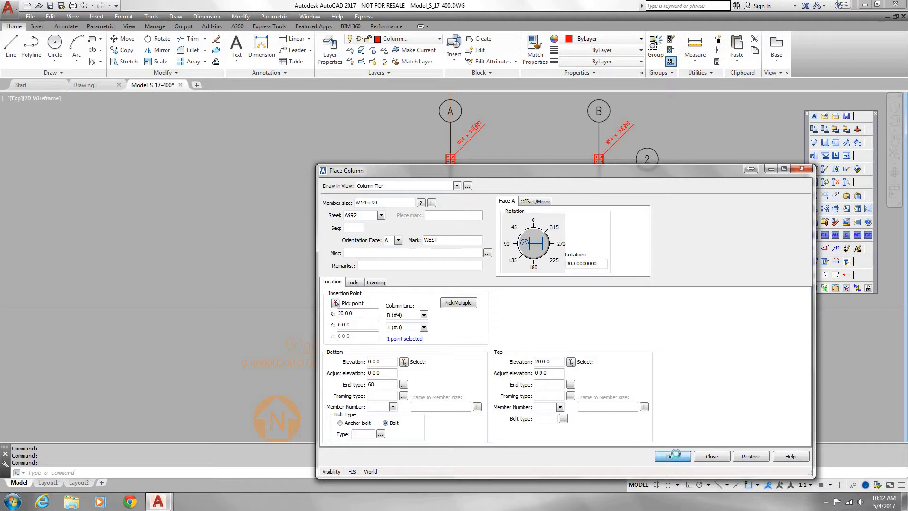
{"action": "left_click", "coordinate": [711, 455]}
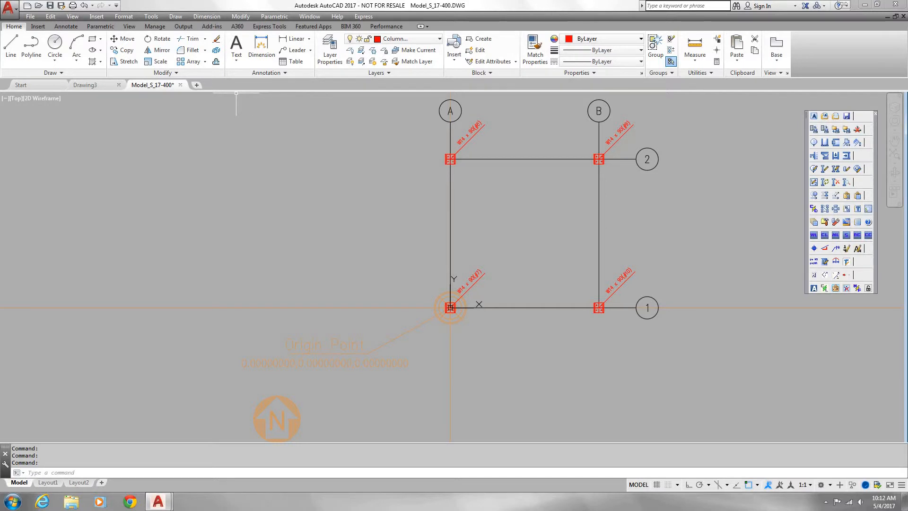
Display the model in SE Isometric view with the Realistic visual style
{"action": "left_click", "coordinate": [72, 17]}
{"action": "mouse_move", "coordinate": [106, 174]}
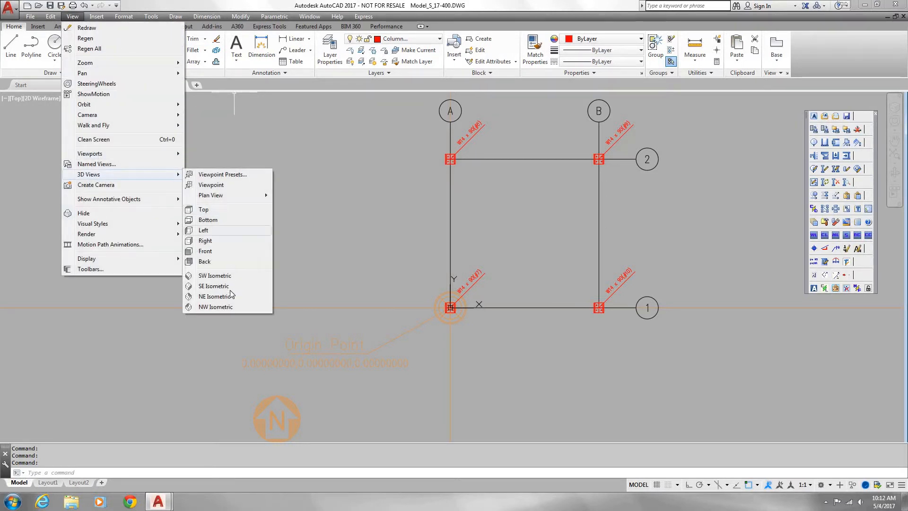
{"action": "left_click", "coordinate": [213, 286]}
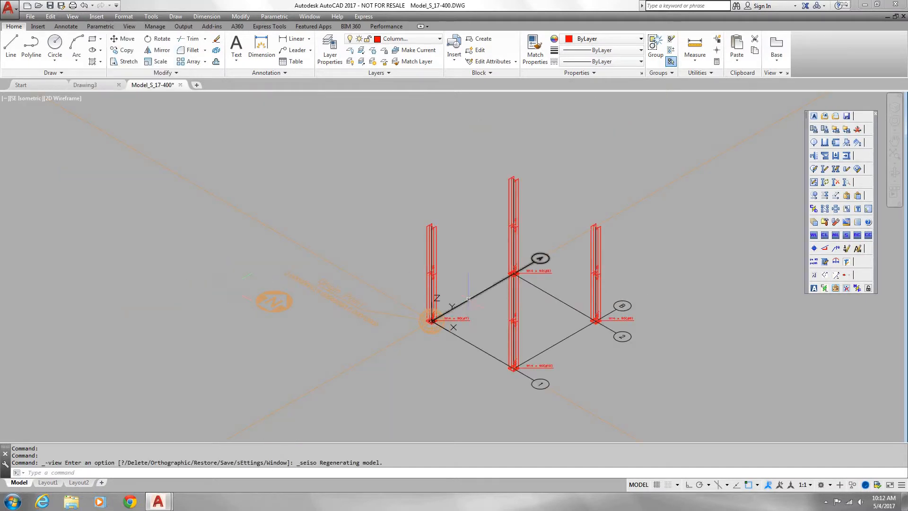
{"action": "left_click", "coordinate": [73, 16]}
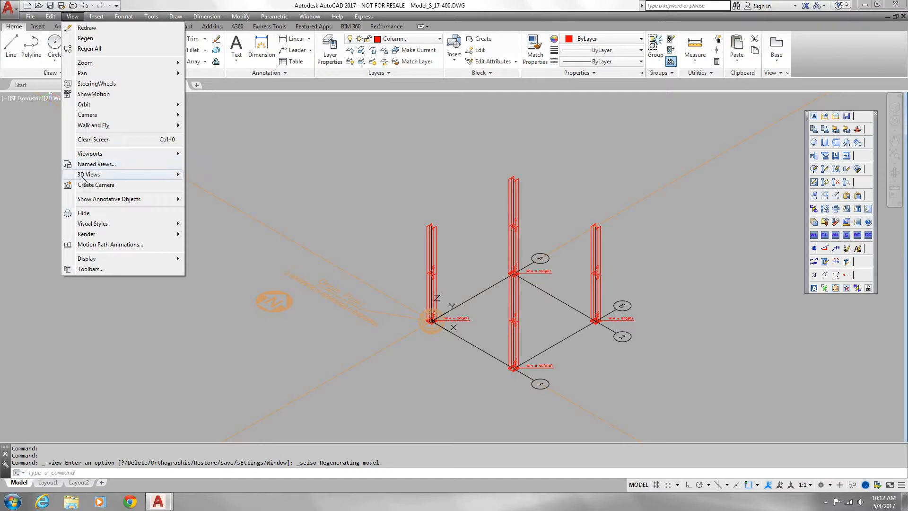
{"action": "mouse_move", "coordinate": [99, 227]}
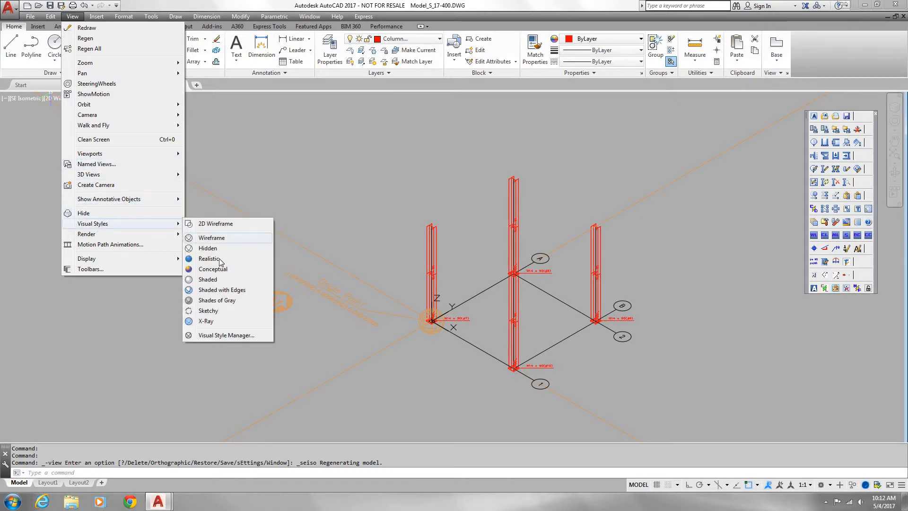
{"action": "left_click", "coordinate": [219, 258]}
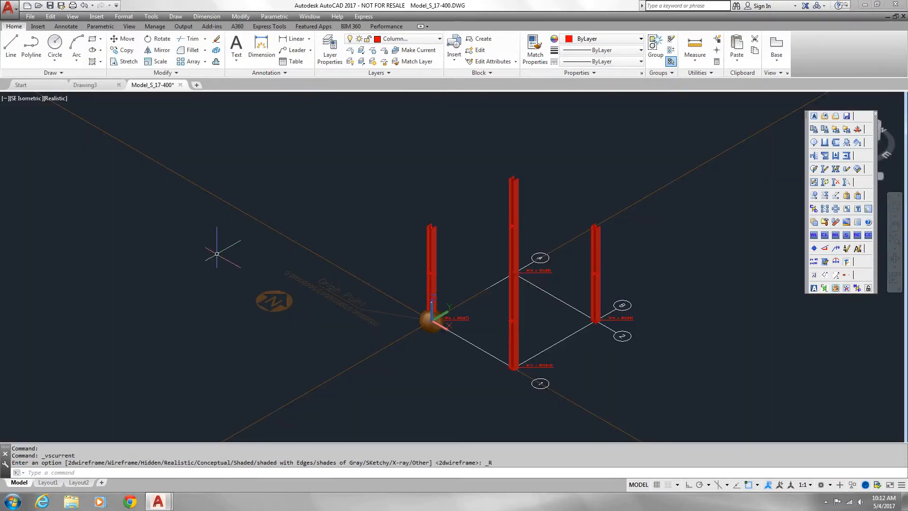
Use Free Orbit to examine the base plate at the bottom of the column at grid intersection B-1
{"action": "left_click", "coordinate": [73, 16]}
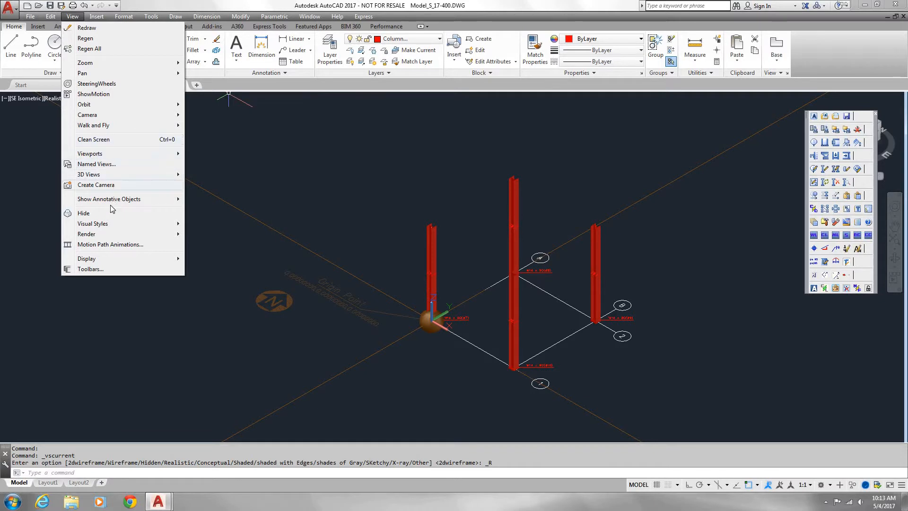
{"action": "mouse_move", "coordinate": [112, 228]}
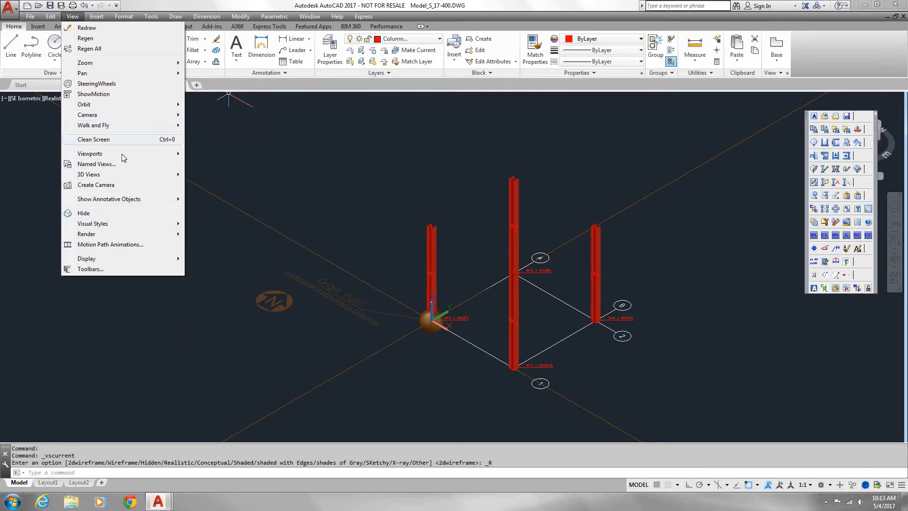
{"action": "mouse_move", "coordinate": [123, 179]}
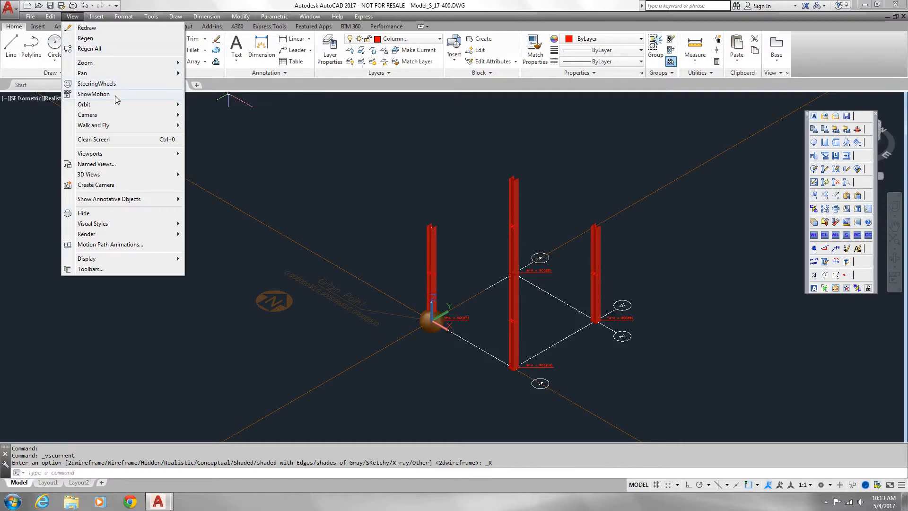
{"action": "mouse_move", "coordinate": [118, 104]}
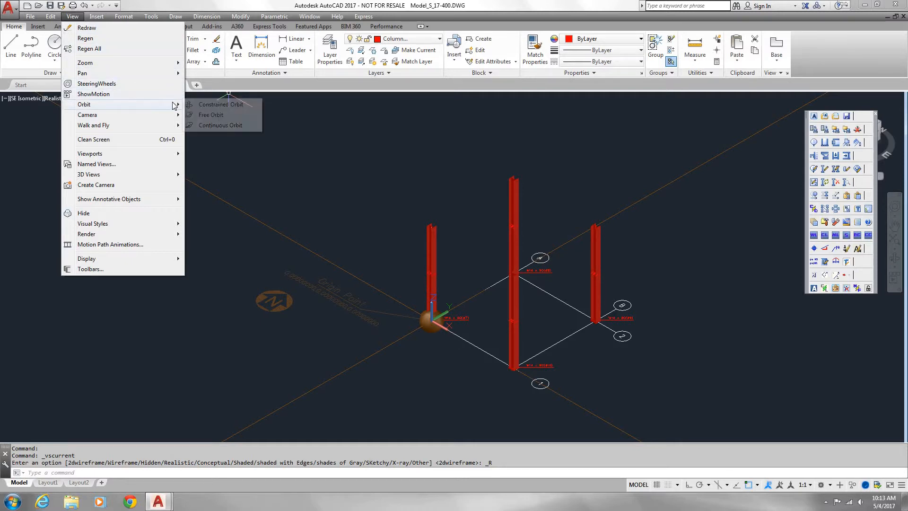
{"action": "left_click", "coordinate": [220, 115]}
{"action": "left_click_drag", "start_coordinate": [444, 259], "coordinate": [534, 318]}
{"action": "scroll", "coordinate": [534, 319], "scroll_direction": "up", "scroll_amount": 5}
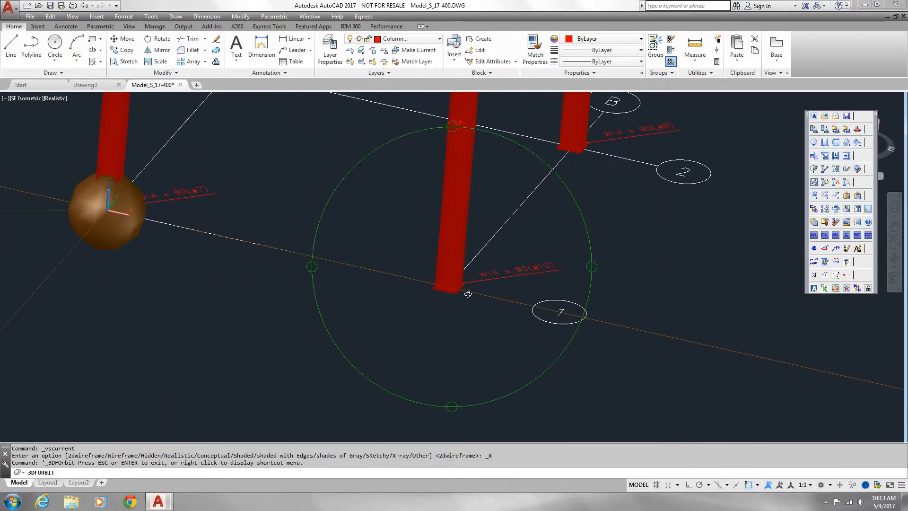
{"action": "left_click_drag", "start_coordinate": [467, 287], "coordinate": [375, 179]}
{"action": "left_click_drag", "start_coordinate": [369, 218], "coordinate": [368, 215]}
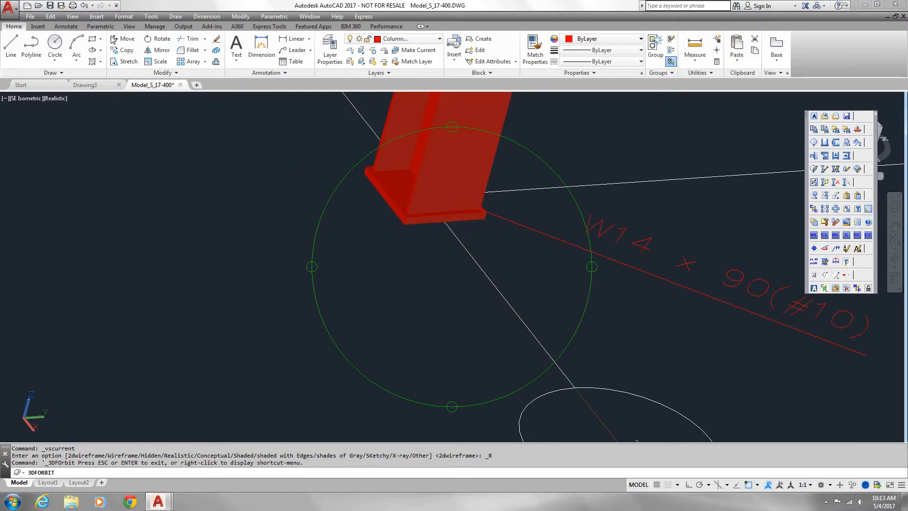
Return the model to the Top view
{"action": "left_click", "coordinate": [73, 16]}
{"action": "mouse_move", "coordinate": [94, 176]}
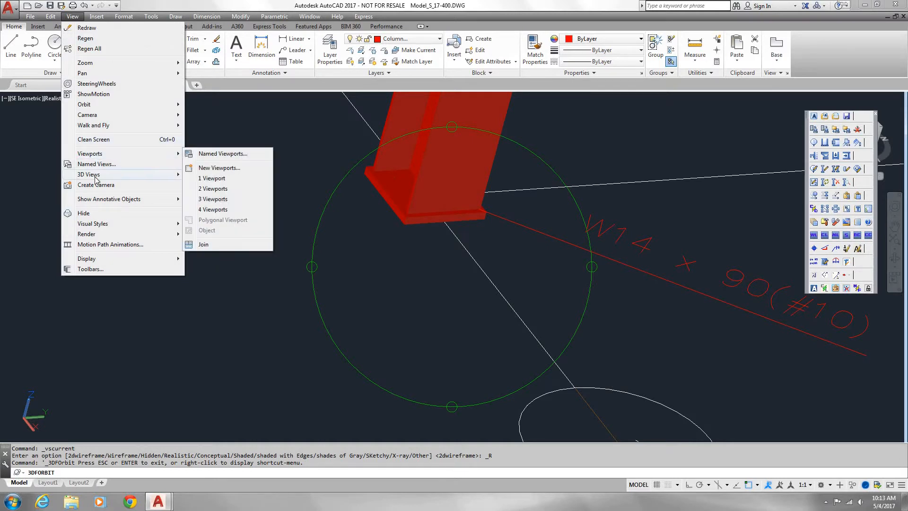
{"action": "left_click", "coordinate": [226, 209]}
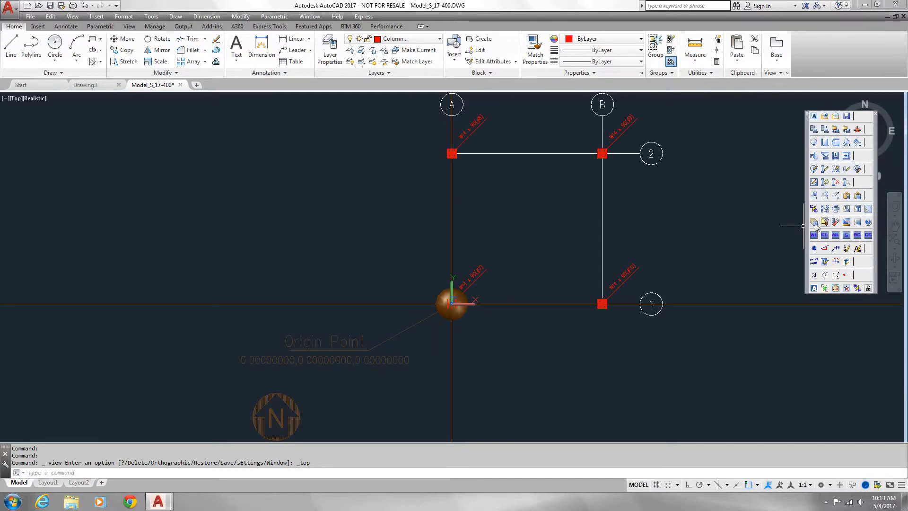
Create a Floor model view with top of steel elevation 20 0 0 and a blue drawing layer color, and accept the model views
{"action": "left_click", "coordinate": [813, 223]}
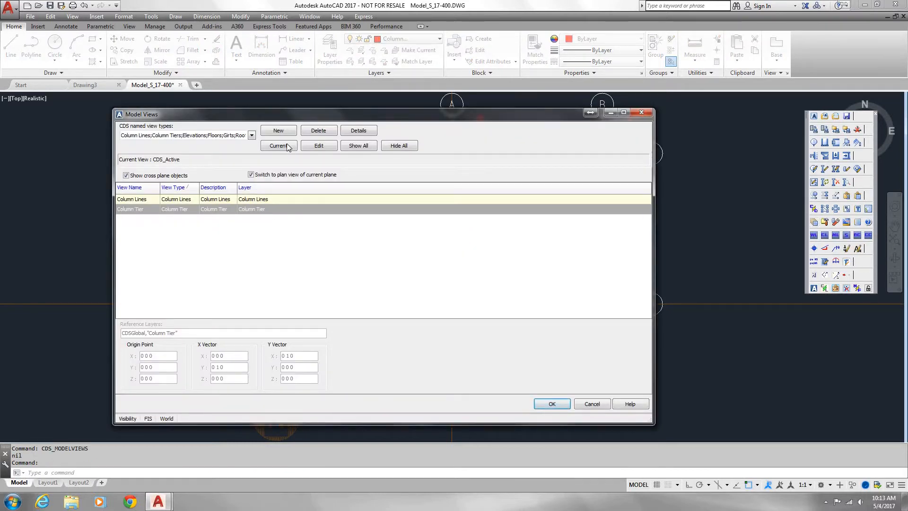
{"action": "left_click", "coordinate": [283, 131]}
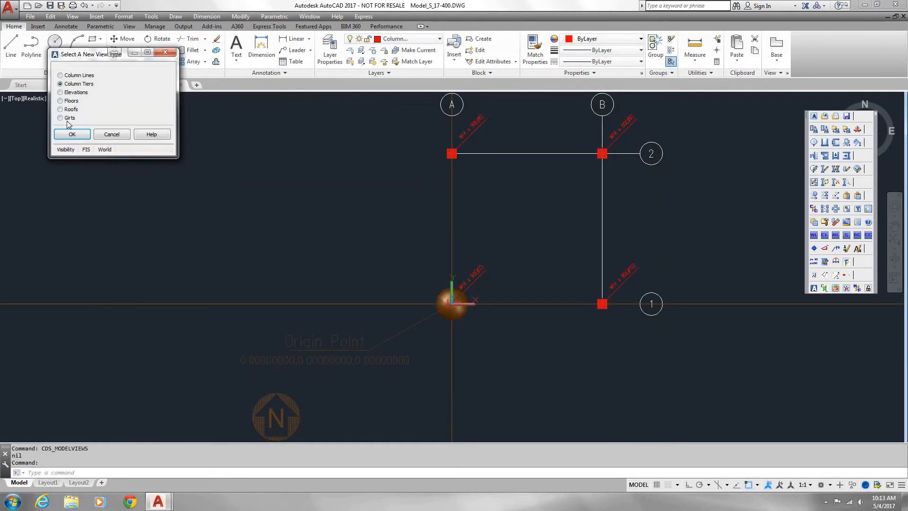
{"action": "left_click", "coordinate": [72, 134]}
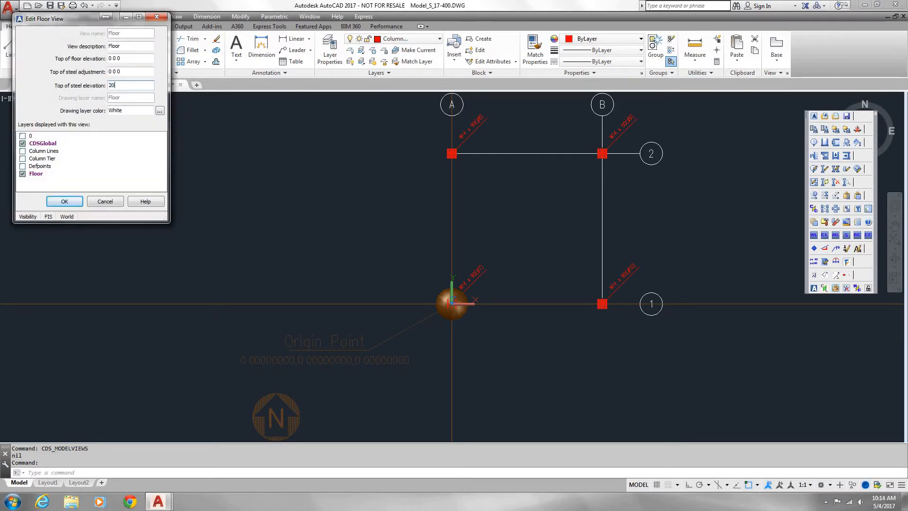
{"action": "key", "text": "Tab"}
{"action": "left_click", "coordinate": [160, 111]}
{"action": "left_click", "coordinate": [414, 271]}
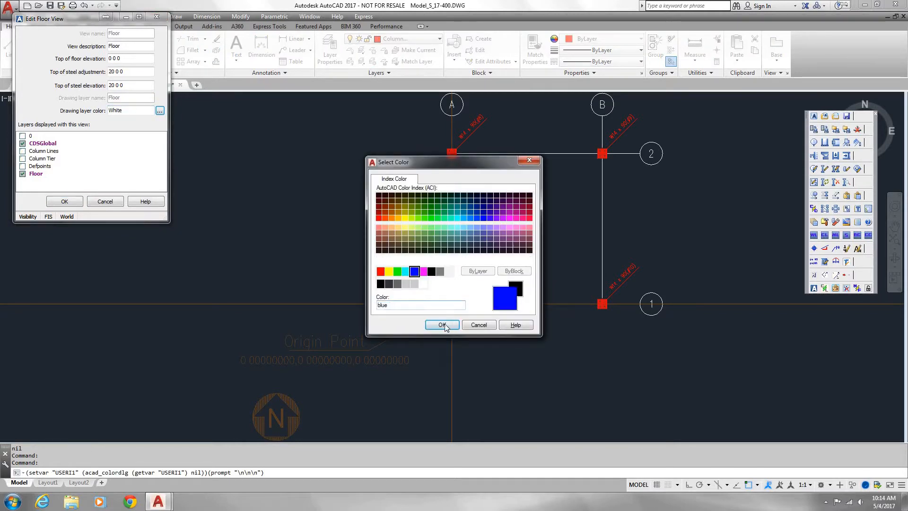
{"action": "left_click", "coordinate": [442, 325]}
{"action": "left_click", "coordinate": [64, 202]}
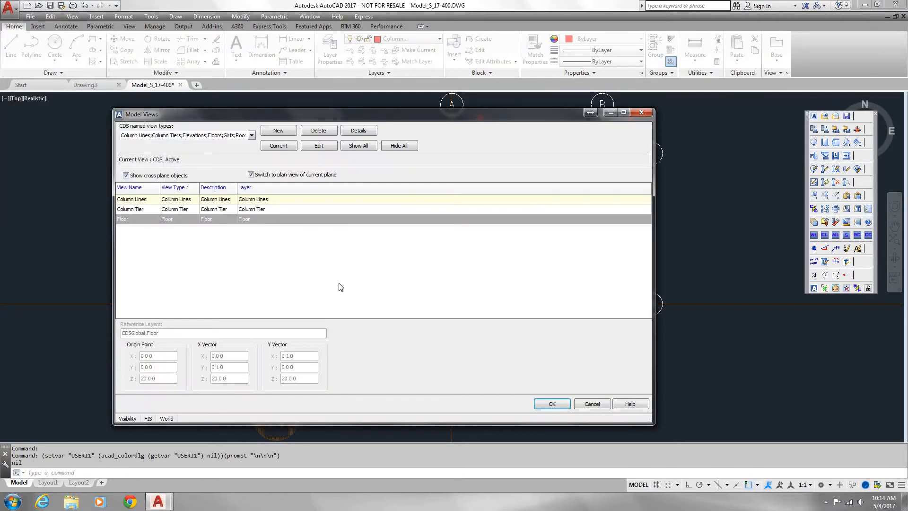
{"action": "left_click", "coordinate": [550, 403]}
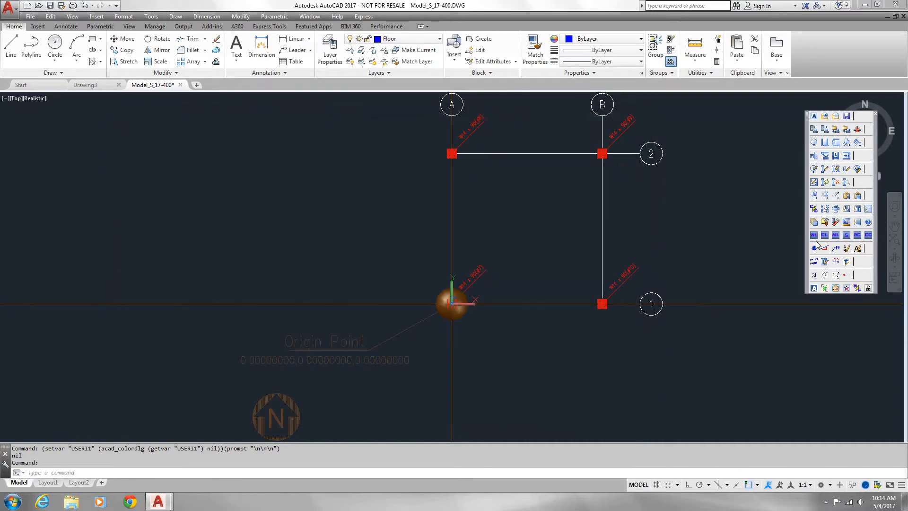
Start placing a W18 x 35 beam in the Floor view with its start point at the center of column A-2
{"action": "left_click", "coordinate": [836, 141]}
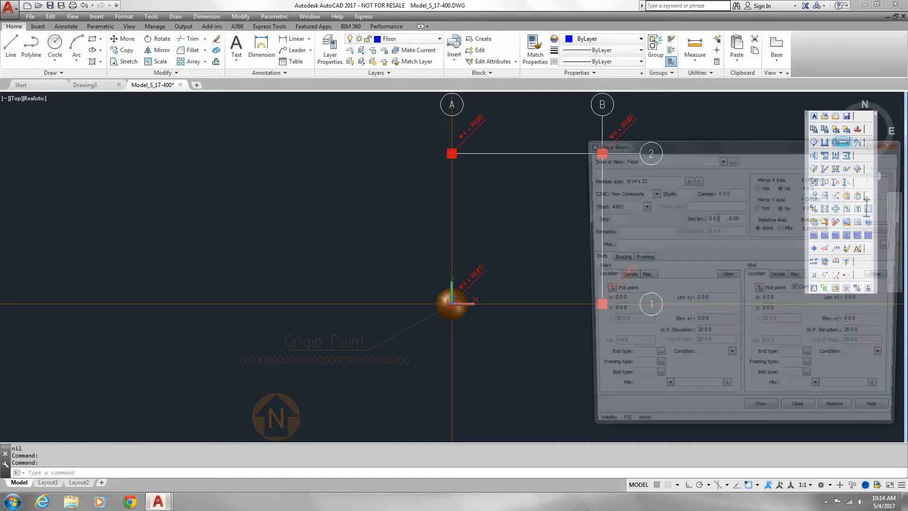
{"action": "left_click_drag", "start_coordinate": [647, 180], "coordinate": [552, 183]}
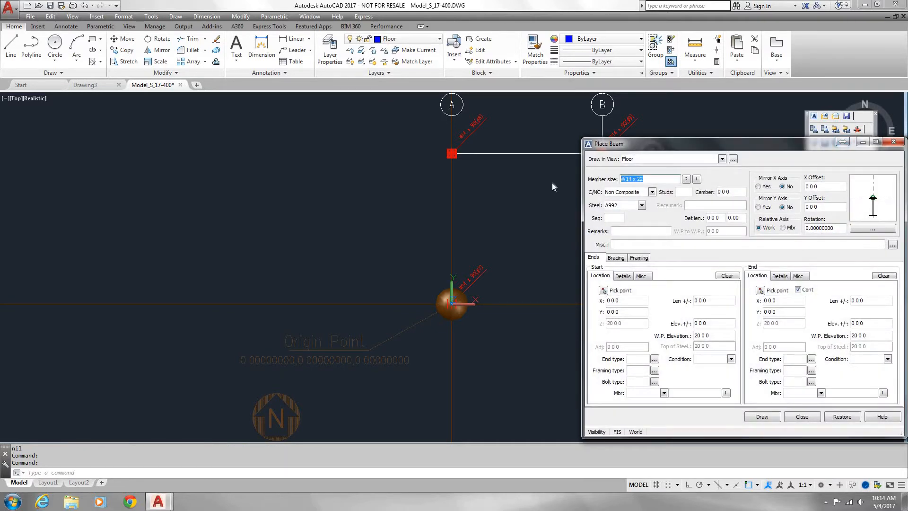
{"action": "type", "text": "18 x 35"}
{"action": "key", "text": "Tab"}
{"action": "left_click", "coordinate": [603, 290]}
{"action": "scroll", "coordinate": [450, 163], "scroll_direction": "up", "scroll_amount": 5}
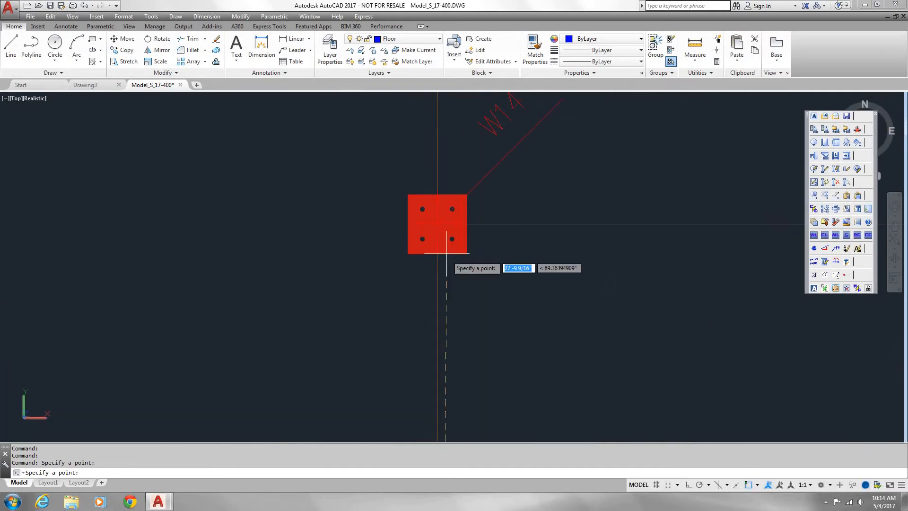
{"action": "scroll", "coordinate": [446, 252], "scroll_direction": "up", "scroll_amount": 5}
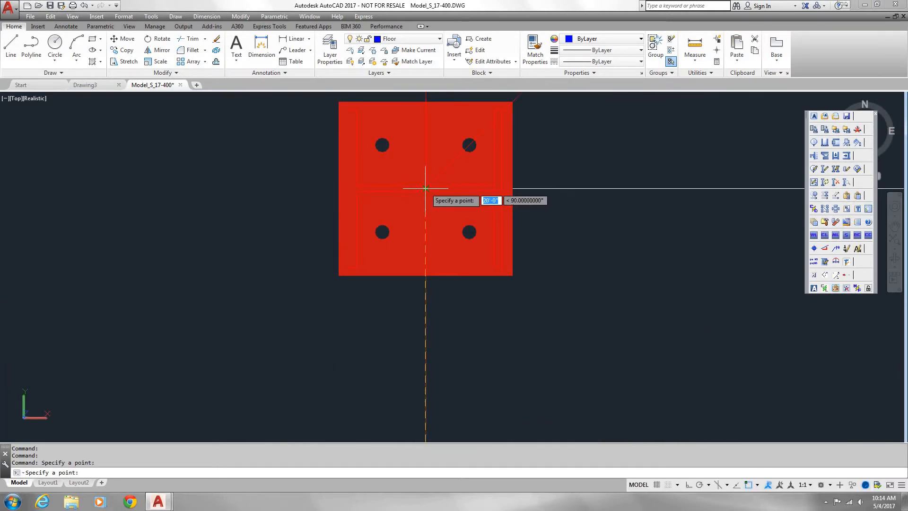
{"action": "left_click", "coordinate": [425, 188]}
Set the beam's end point at the center of column B-2 and draw the beam
{"action": "left_click", "coordinate": [760, 290]}
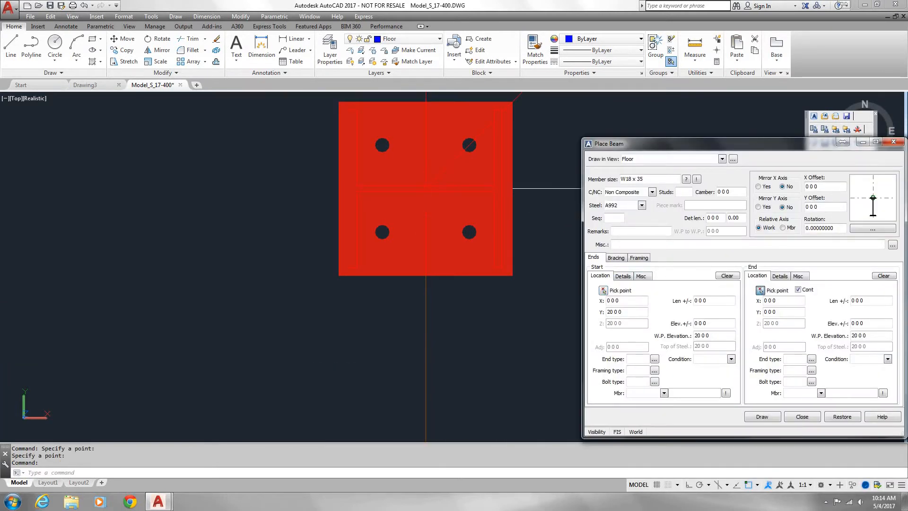
{"action": "scroll", "coordinate": [752, 288], "scroll_direction": "down", "scroll_amount": 8}
{"action": "scroll", "coordinate": [473, 267], "scroll_direction": "up", "scroll_amount": 10}
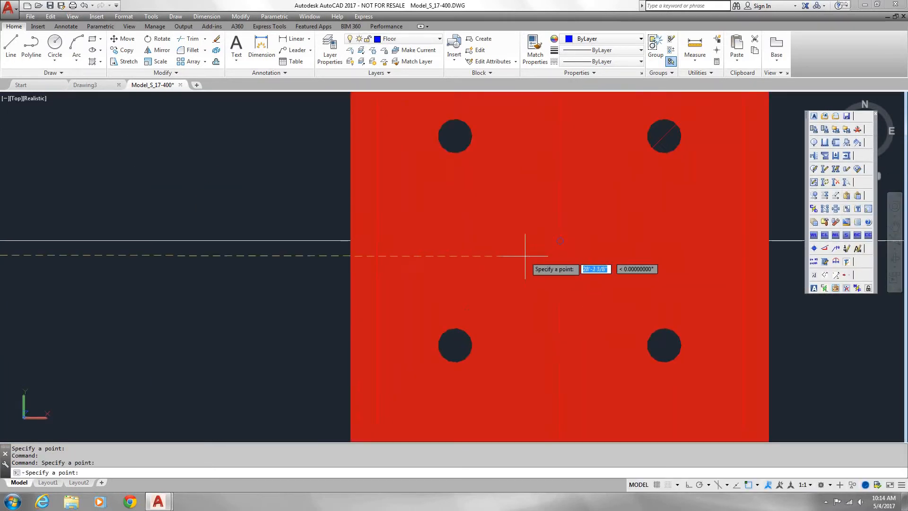
{"action": "left_click", "coordinate": [559, 240]}
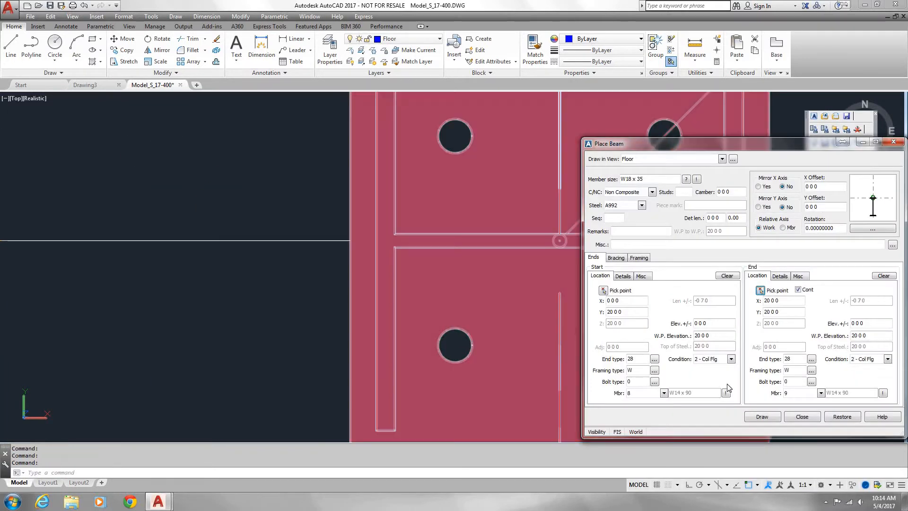
{"action": "left_click", "coordinate": [761, 418]}
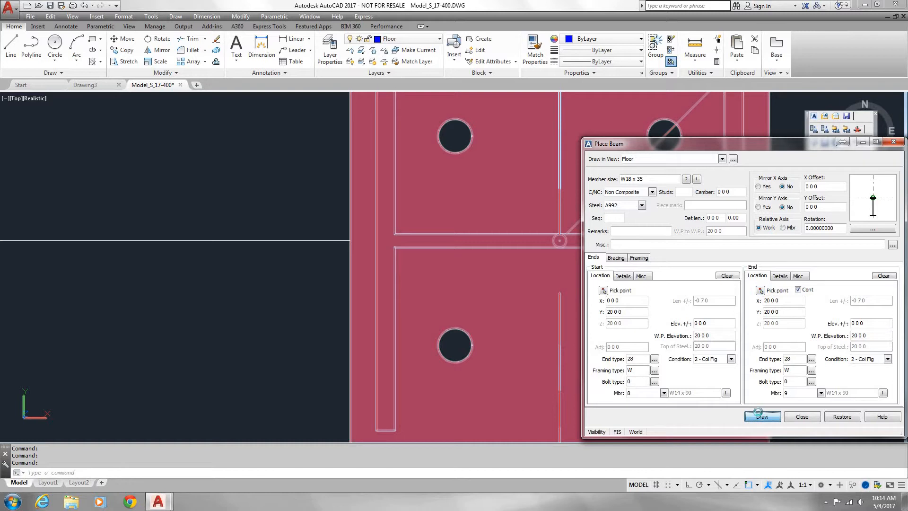
Close beam placement and switch the model to the SE Isometric view
{"action": "left_click", "coordinate": [802, 417]}
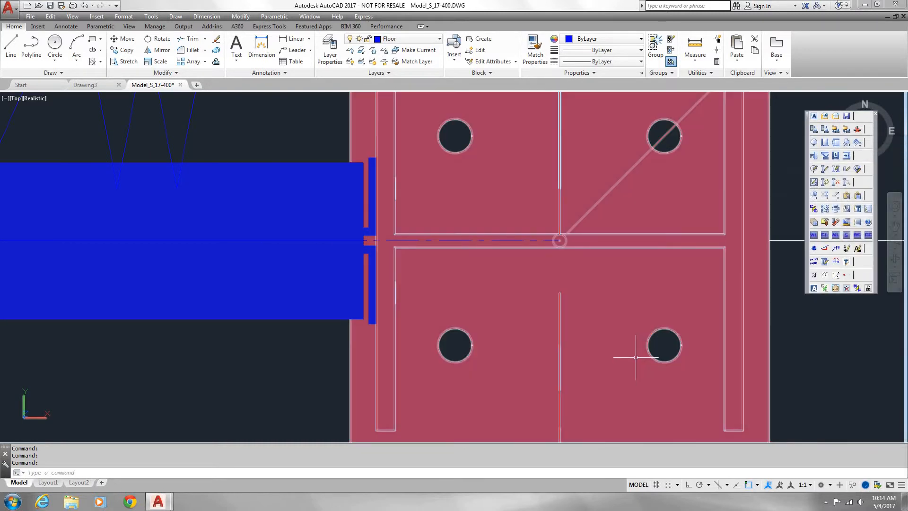
{"action": "scroll", "coordinate": [604, 339], "scroll_direction": "down", "scroll_amount": 6}
{"action": "middle_click_drag", "start_coordinate": [456, 295], "coordinate": [538, 267]}
{"action": "key", "text": "Escape"}
{"action": "scroll", "coordinate": [623, 216], "scroll_direction": "down", "scroll_amount": 4}
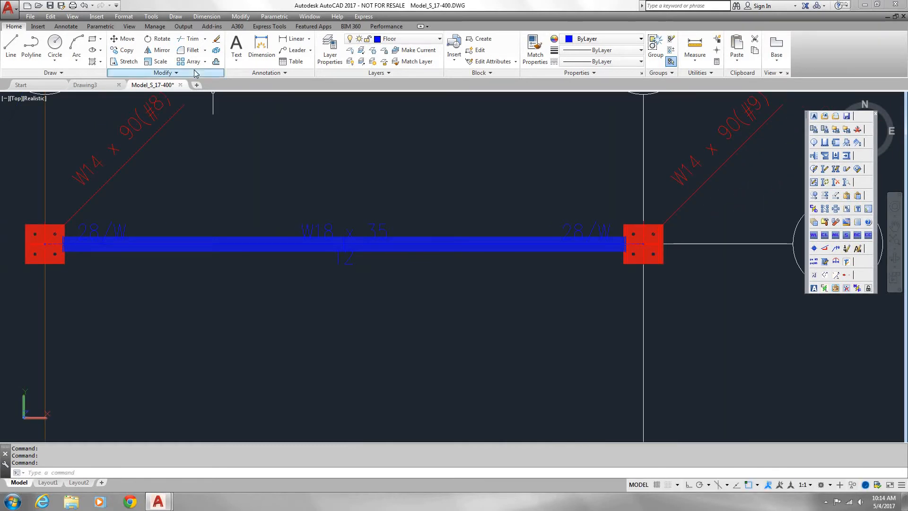
{"action": "left_click", "coordinate": [50, 17]}
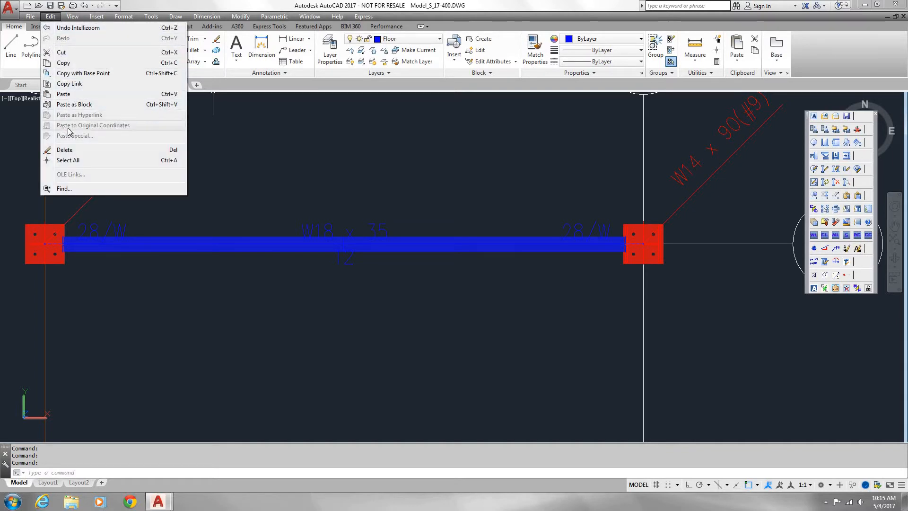
{"action": "mouse_move", "coordinate": [72, 16]}
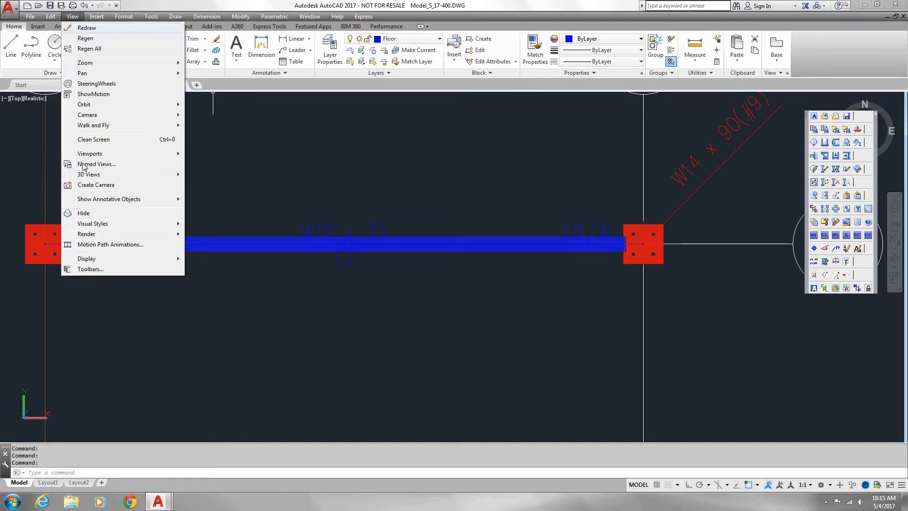
{"action": "mouse_move", "coordinate": [109, 224]}
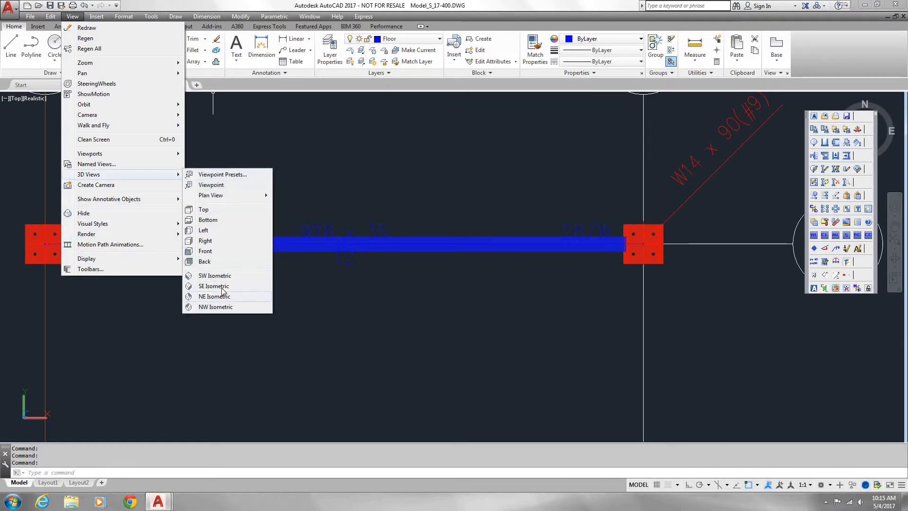
{"action": "left_click", "coordinate": [223, 286]}
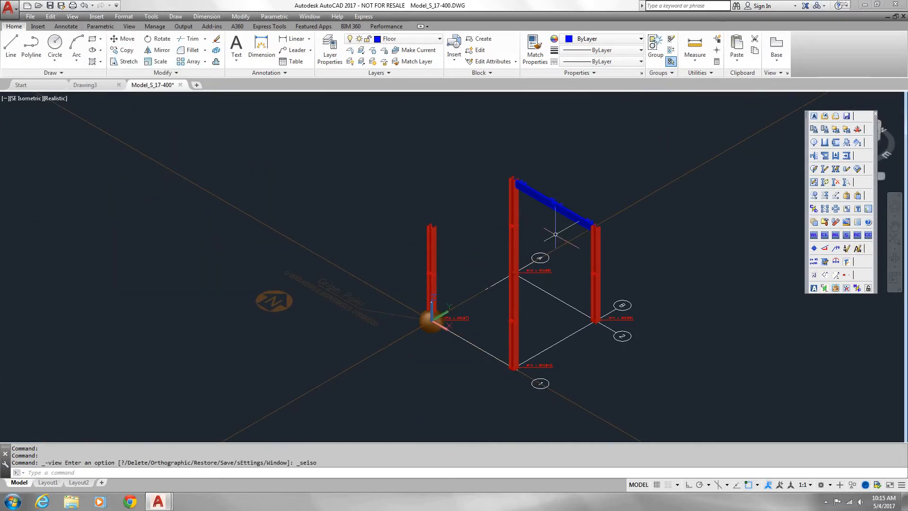
Examine the W18 x 35 floor beam and its end connections at columns A-2 and B-2
{"action": "scroll", "coordinate": [500, 331], "scroll_direction": "up", "scroll_amount": 5}
{"action": "scroll", "coordinate": [399, 203], "scroll_direction": "up", "scroll_amount": 4}
{"action": "scroll", "coordinate": [425, 218], "scroll_direction": "down", "scroll_amount": 4}
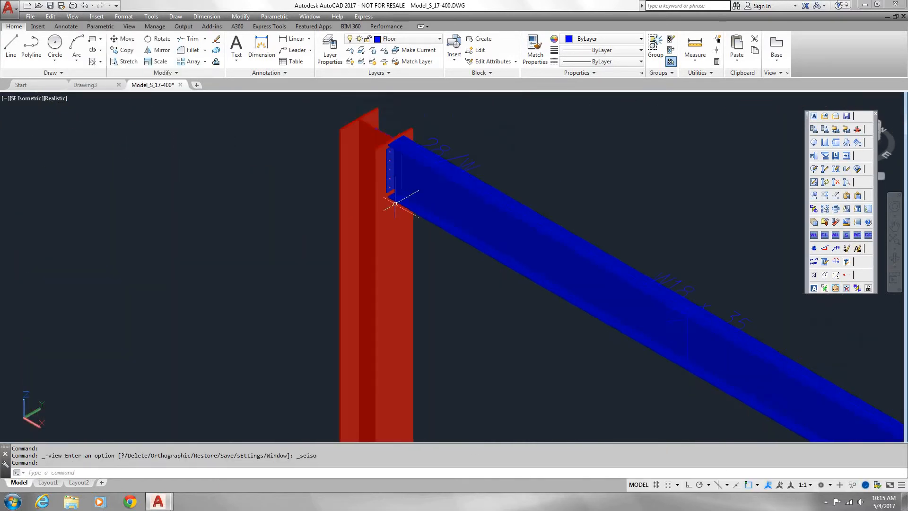
{"action": "scroll", "coordinate": [475, 273], "scroll_direction": "down", "scroll_amount": 2}
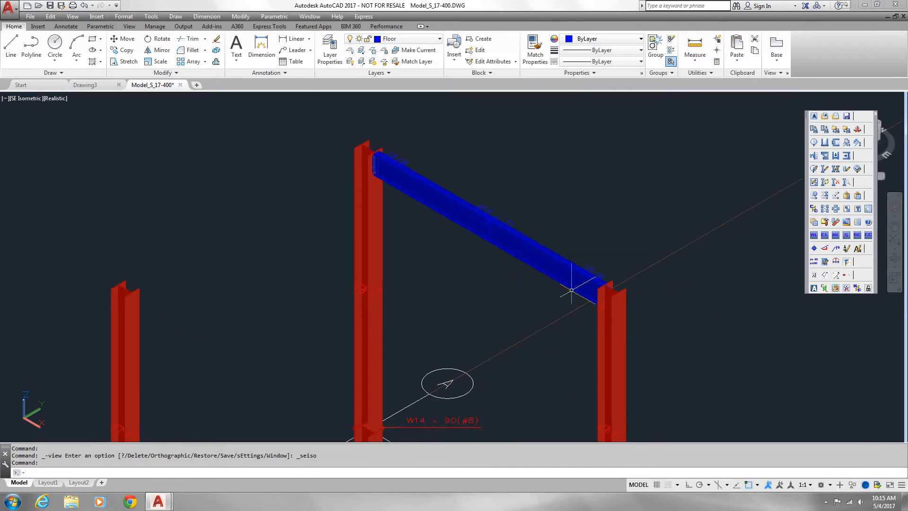
{"action": "scroll", "coordinate": [565, 286], "scroll_direction": "up", "scroll_amount": 3}
{"action": "scroll", "coordinate": [498, 252], "scroll_direction": "down", "scroll_amount": 2}
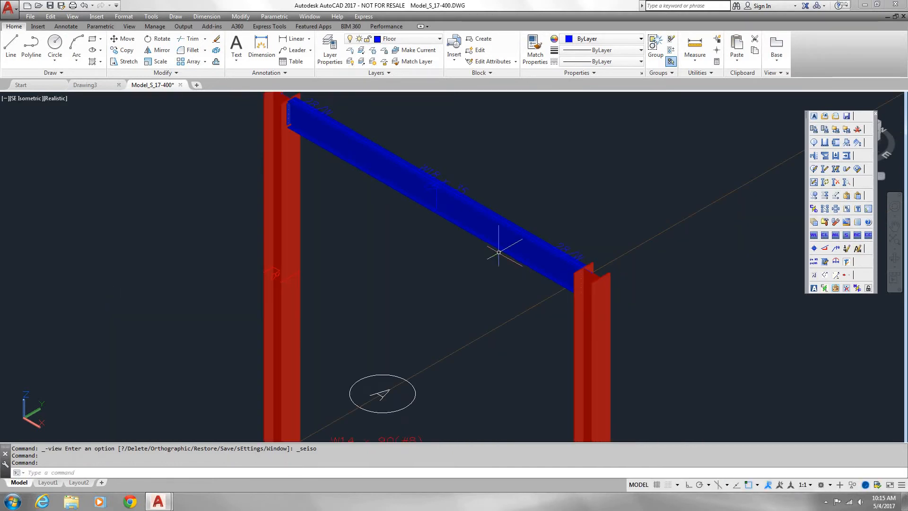
Review the end types and framing types in the current model's Framing Situations options, and close the options
{"action": "left_click", "coordinate": [825, 225]}
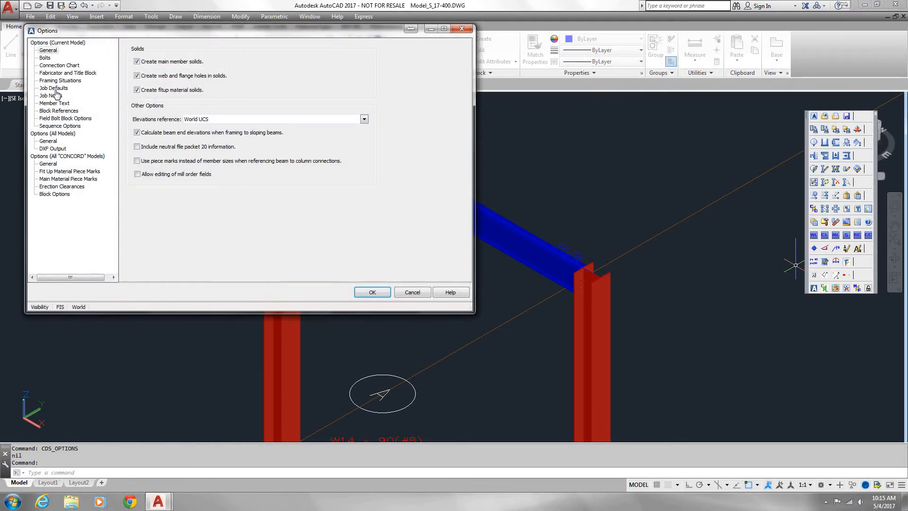
{"action": "left_click", "coordinate": [59, 81]}
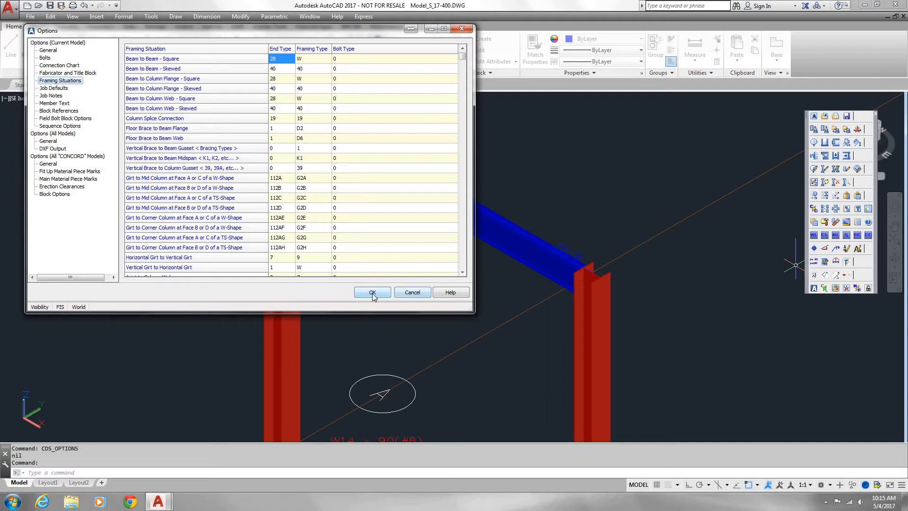
{"action": "key", "text": "Return"}
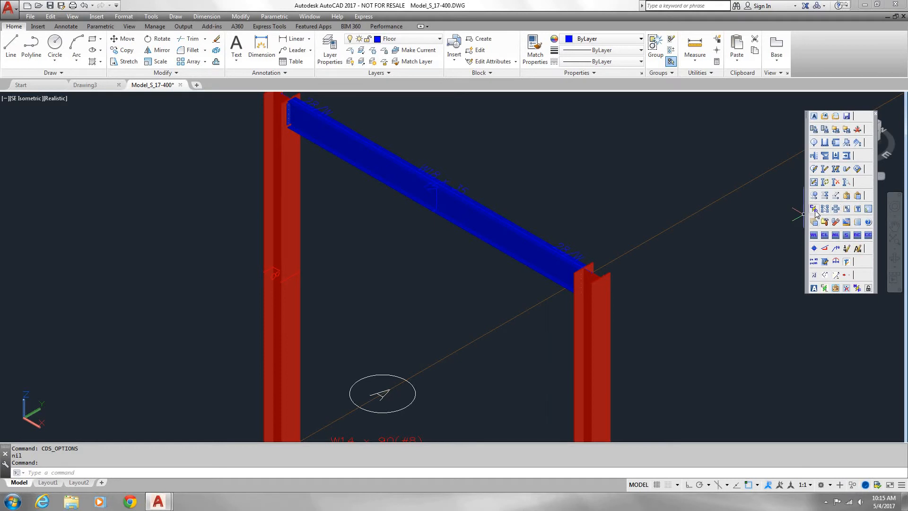
Set up column drawing 1 with layout 1A and assign the W14 x 90 column at A-2 to it
{"action": "left_click", "coordinate": [814, 211]}
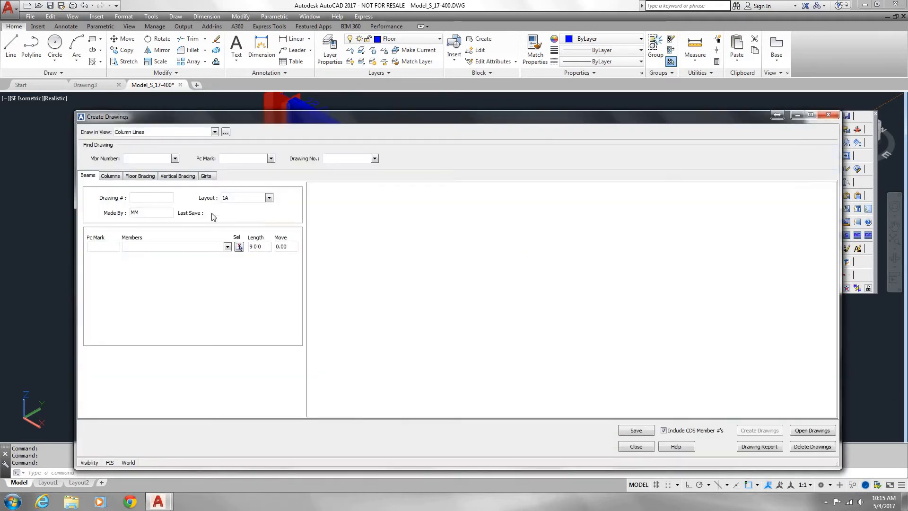
{"action": "left_click", "coordinate": [111, 176]}
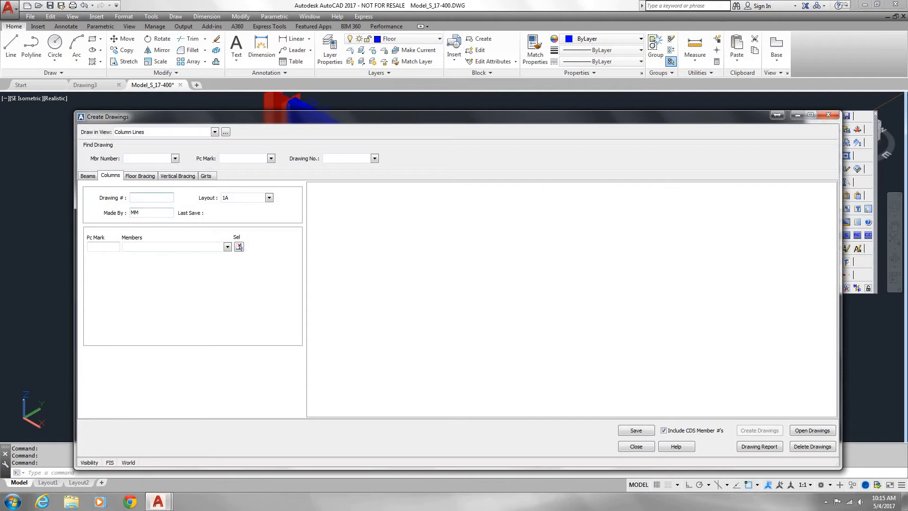
{"action": "key", "text": "Tab"}
{"action": "left_click", "coordinate": [239, 247]}
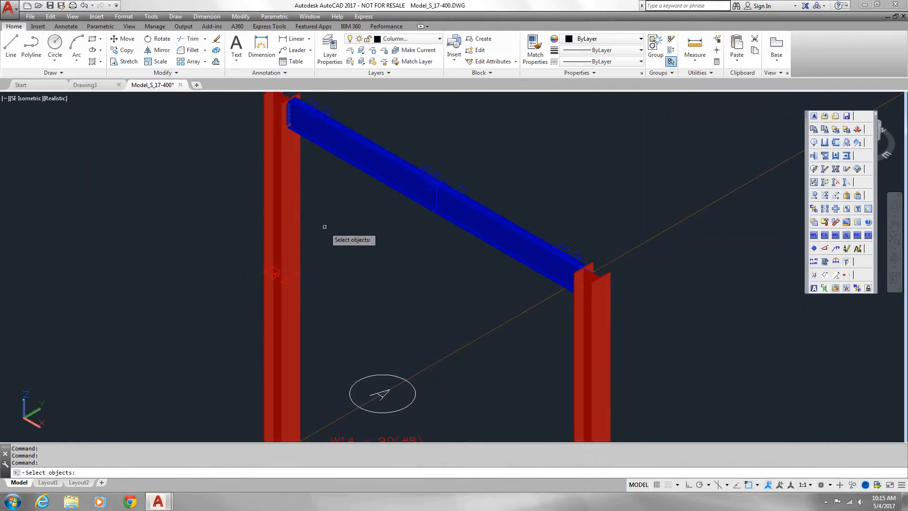
{"action": "left_click", "coordinate": [298, 220]}
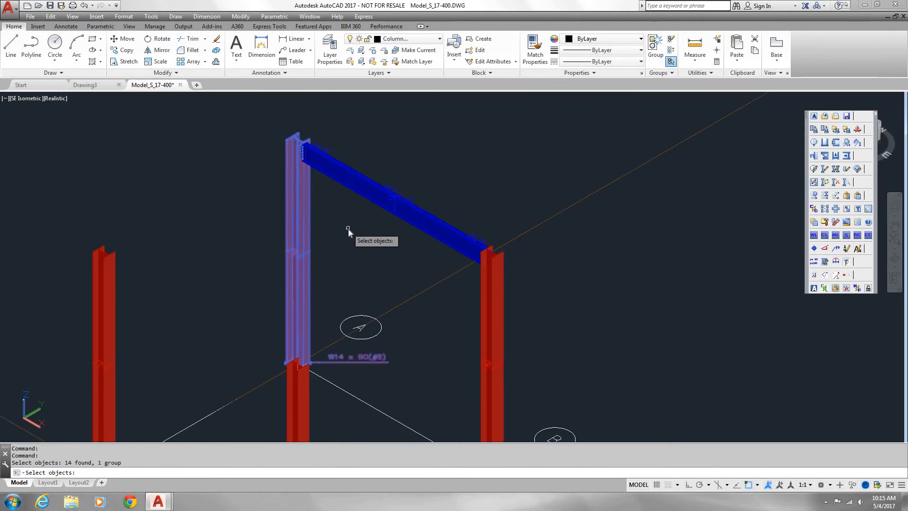
{"action": "key", "text": "Return"}
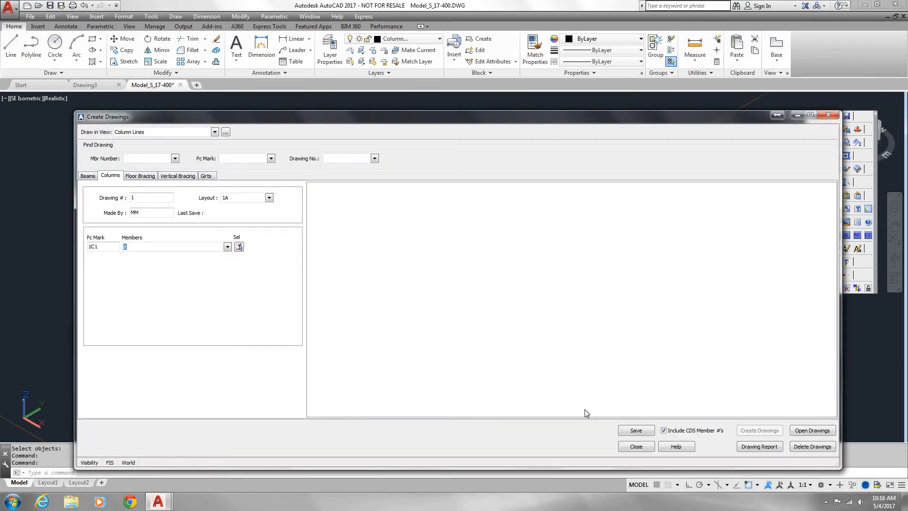
Save and create column drawing 1, and open the generated drawing
{"action": "left_click", "coordinate": [639, 429]}
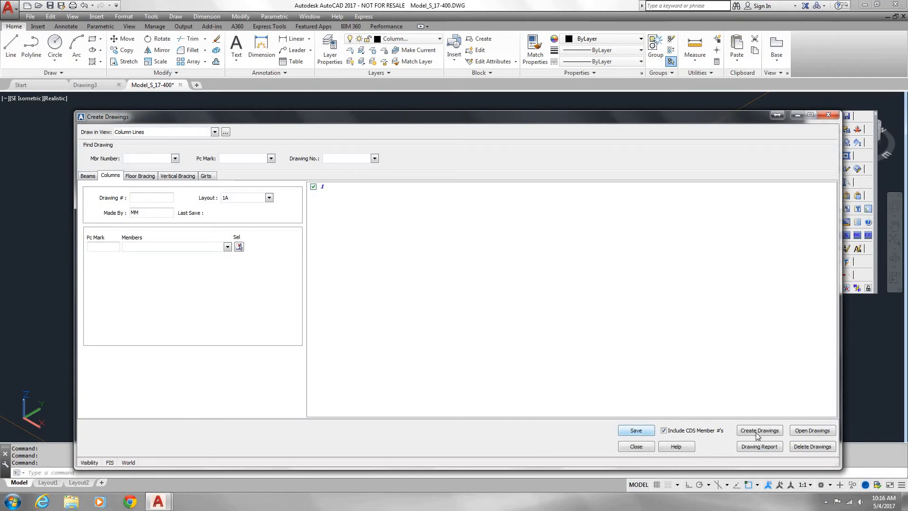
{"action": "left_click", "coordinate": [757, 431]}
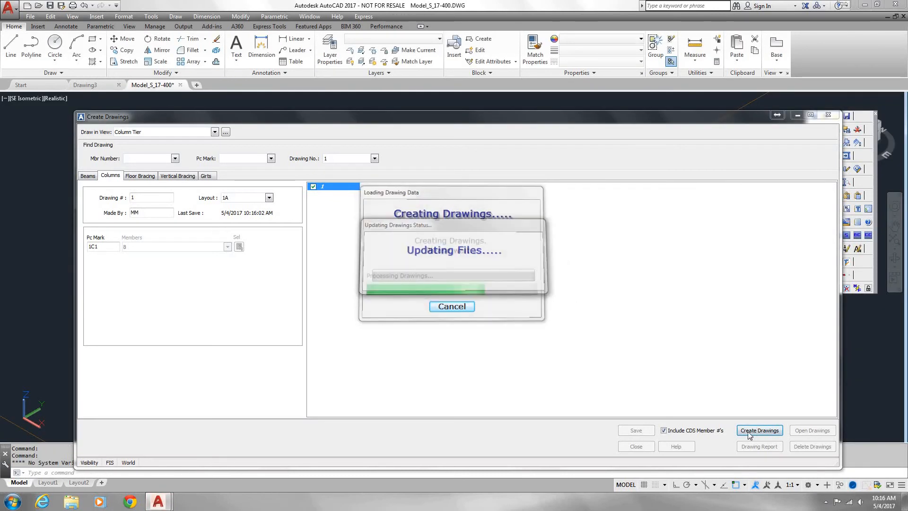
{"action": "left_click", "coordinate": [436, 392]}
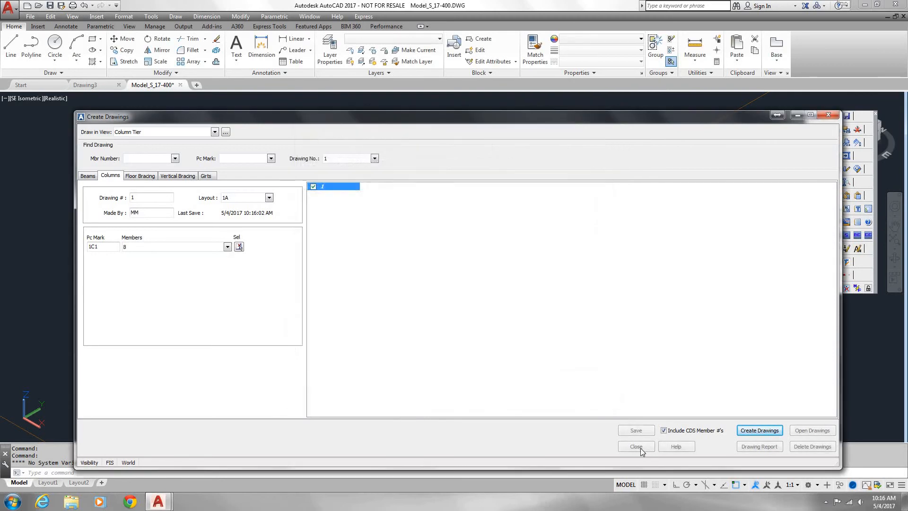
{"action": "left_click", "coordinate": [641, 446]}
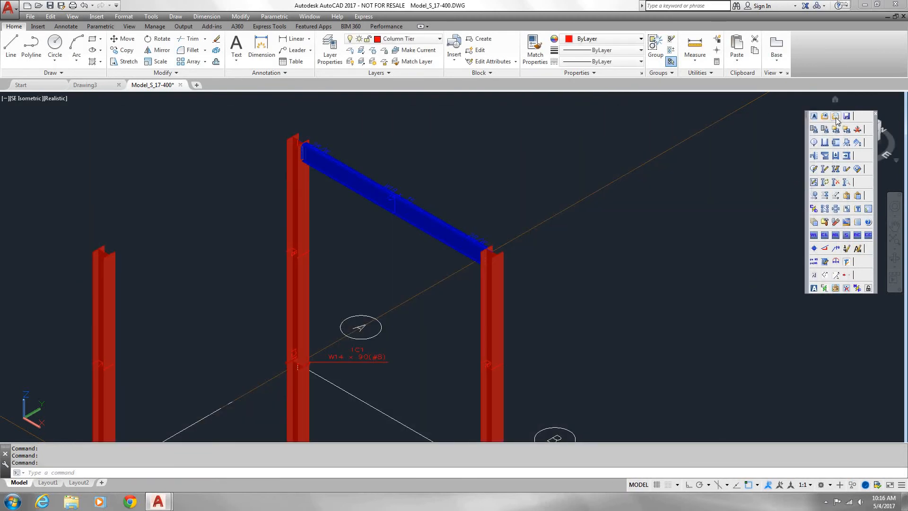
{"action": "left_click", "coordinate": [834, 117]}
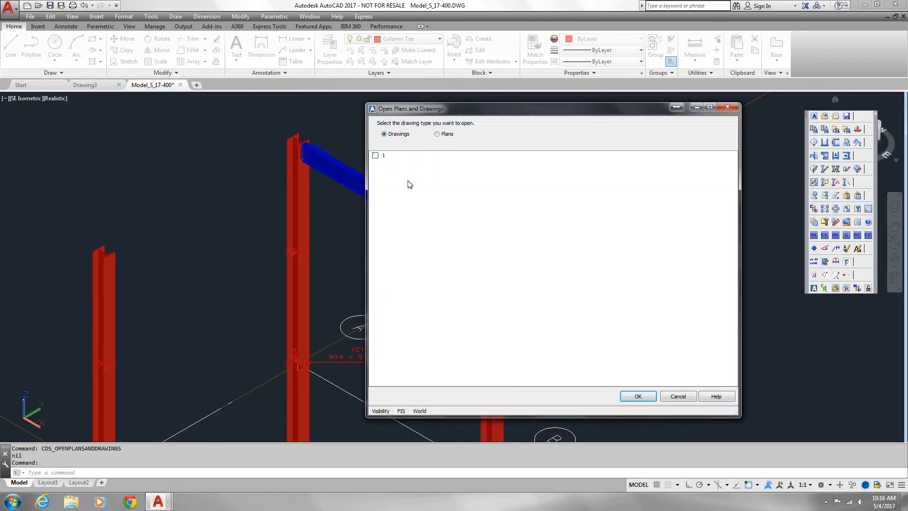
{"action": "left_click", "coordinate": [638, 396]}
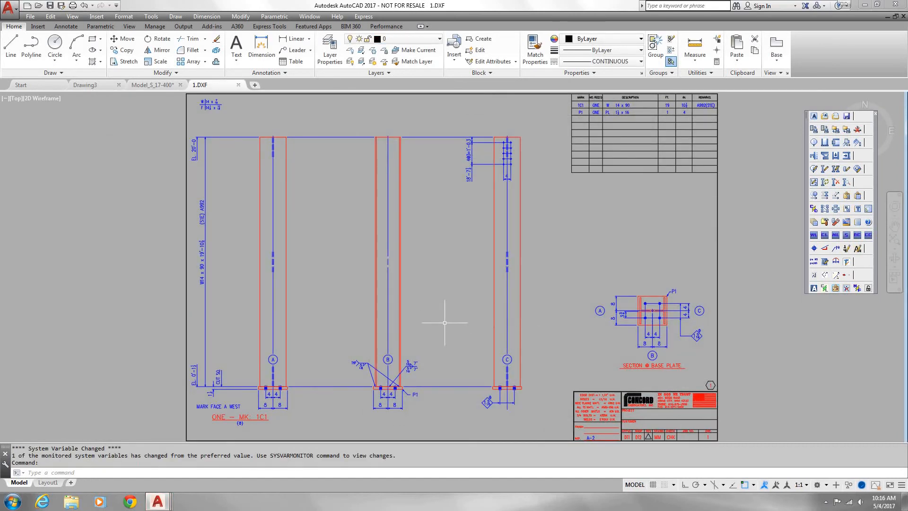
Examine the column faces, weld symbols, bolt hole dimensions, material list and base plate section on drawing 1
{"action": "mouse_move", "coordinate": [443, 328]}
{"action": "middle_mouse_down"}
{"action": "mouse_move", "coordinate": [495, 293]}
{"action": "mouse_move", "coordinate": [465, 316]}
{"action": "middle_mouse_up"}
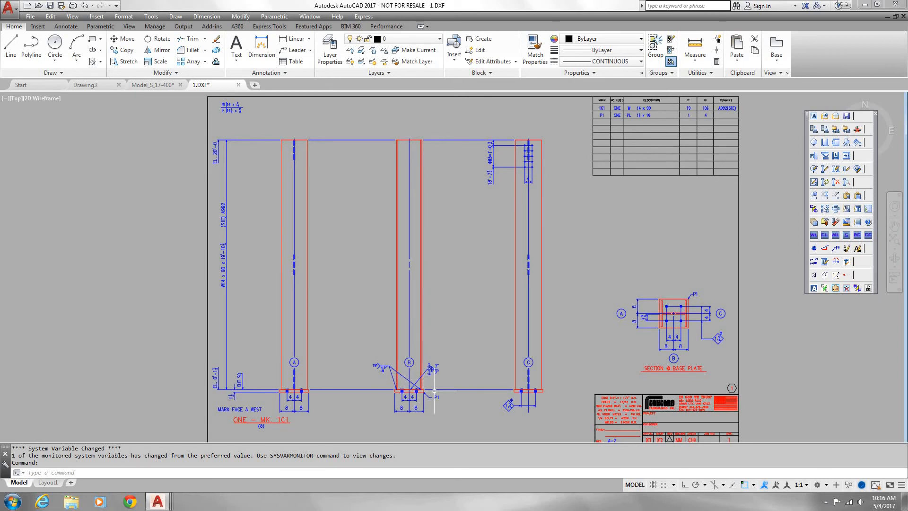
{"action": "scroll", "coordinate": [428, 369], "scroll_direction": "up", "scroll_amount": 2}
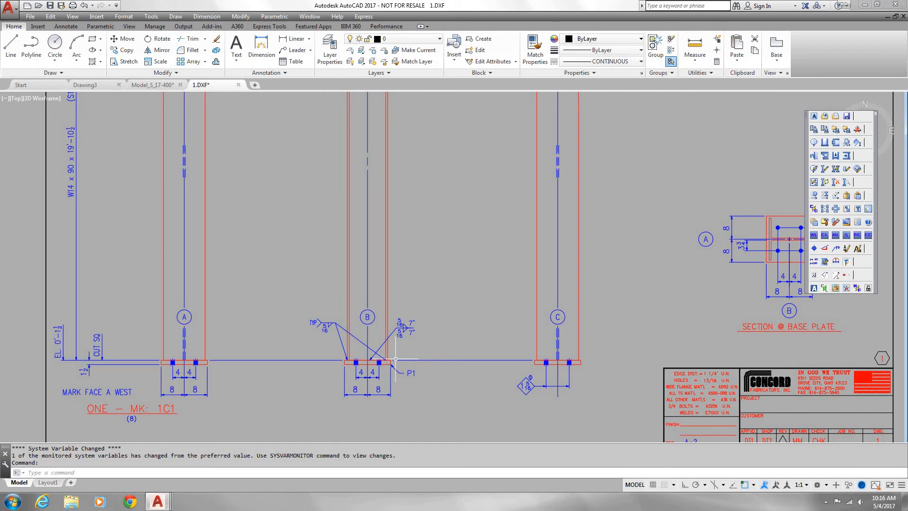
{"action": "scroll", "coordinate": [395, 360], "scroll_direction": "down", "scroll_amount": 1}
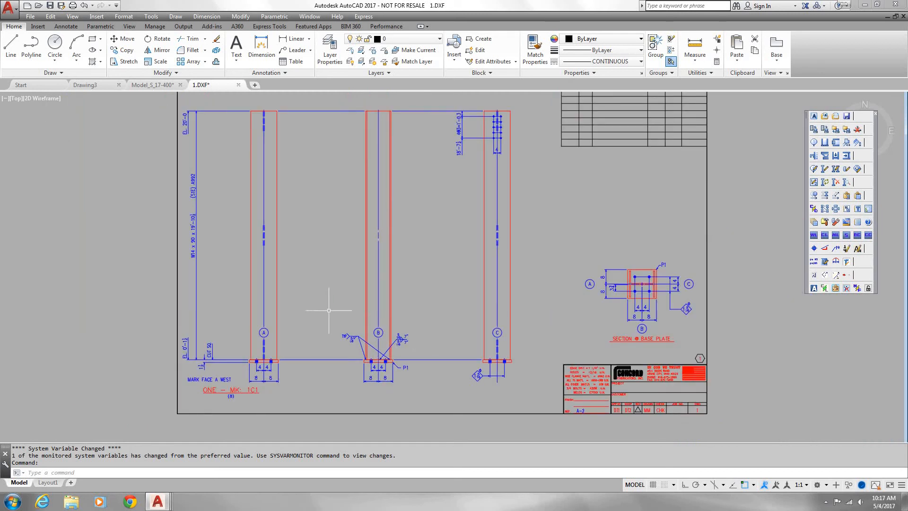
{"action": "middle_click_drag", "start_coordinate": [328, 307], "coordinate": [342, 345]}
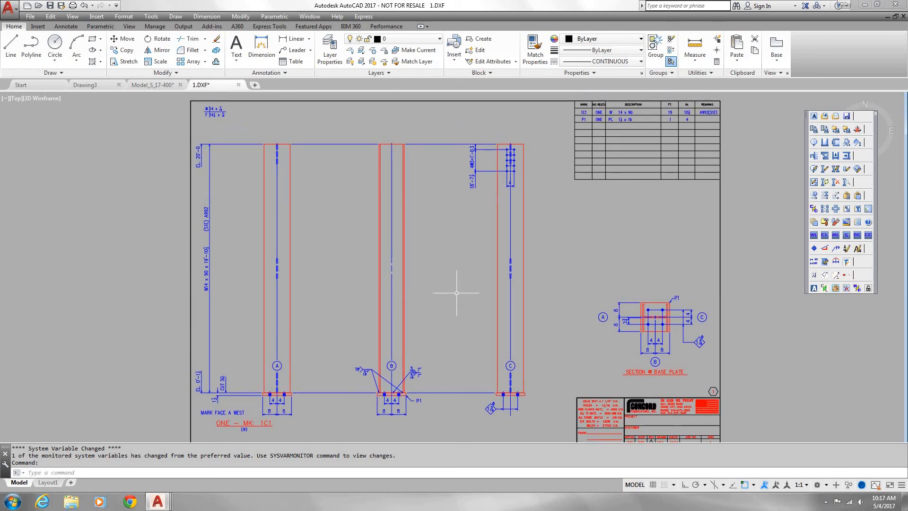
{"action": "scroll", "coordinate": [397, 314], "scroll_direction": "up", "scroll_amount": 2}
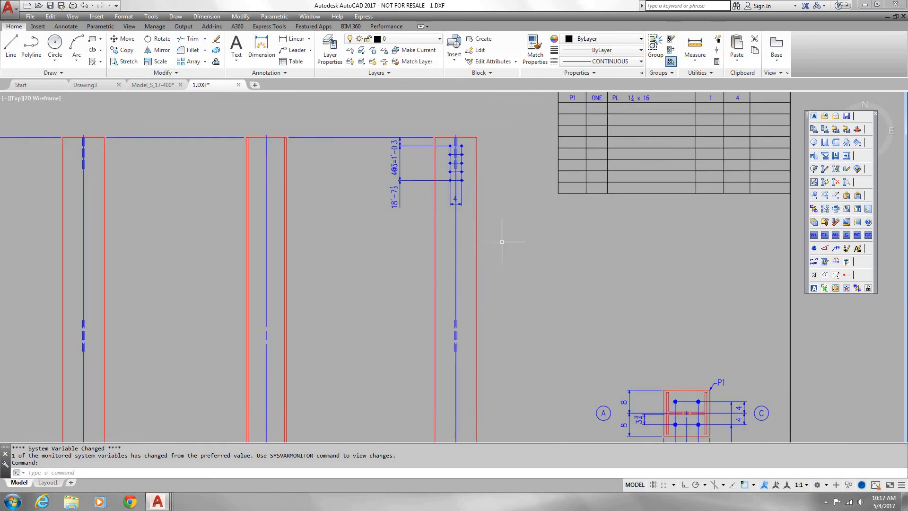
{"action": "middle_click_drag", "start_coordinate": [507, 235], "coordinate": [436, 291]}
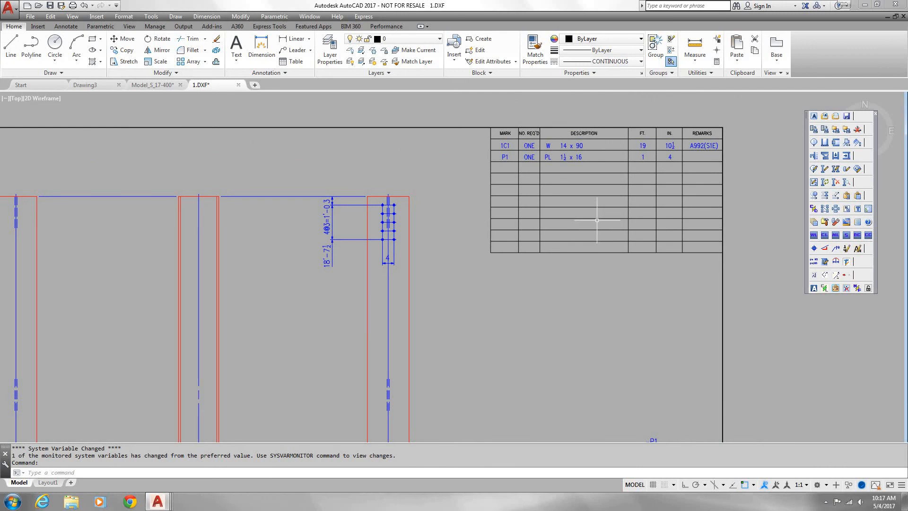
{"action": "middle_click_drag", "start_coordinate": [583, 294], "coordinate": [586, 178]}
{"action": "mouse_move", "coordinate": [586, 309]}
{"action": "middle_mouse_down"}
{"action": "mouse_move", "coordinate": [589, 181]}
{"action": "mouse_move", "coordinate": [588, 241]}
{"action": "middle_mouse_up"}
{"action": "middle_click_drag", "start_coordinate": [531, 204], "coordinate": [594, 236]}
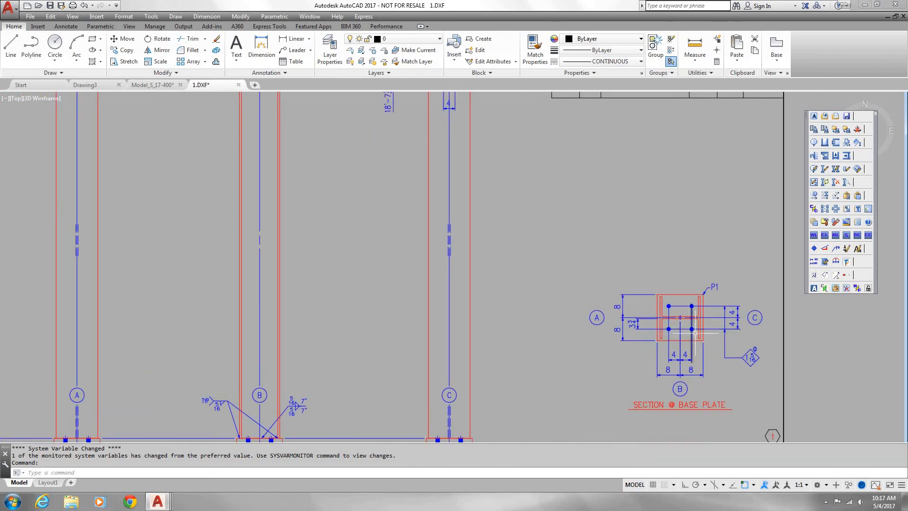